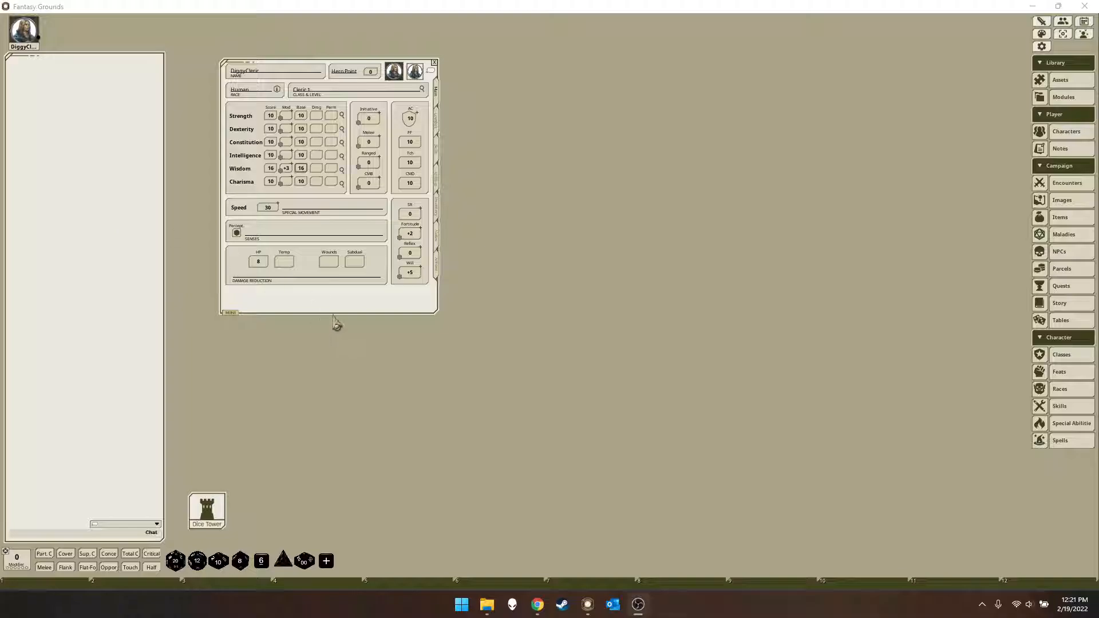
- Lengthen the DiggyCleric character sheet and show its actions page with the weapon and spell class lists
left_click_drag(334, 313, 344, 340)
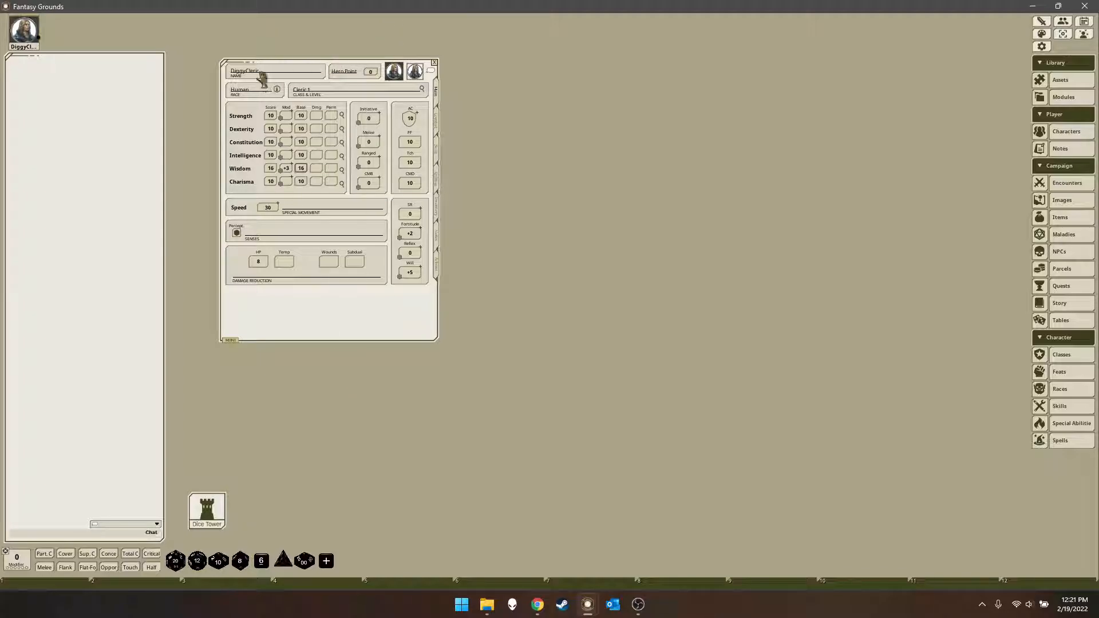
left_click(437, 265)
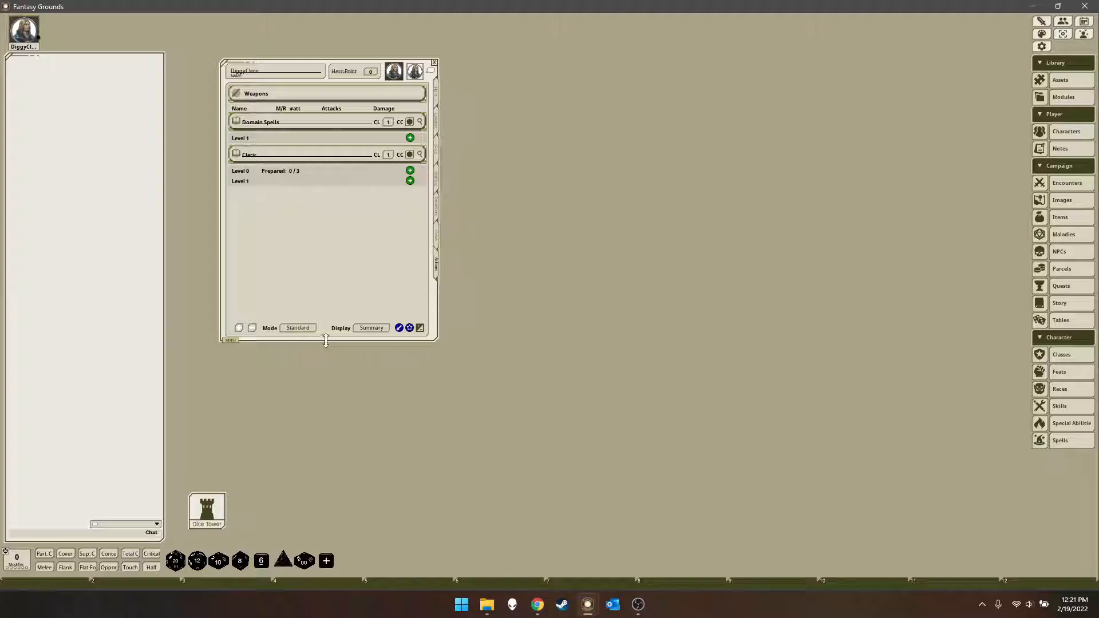
mouse_move(326, 341)
left_mouse_down()
mouse_move(326, 412)
mouse_move(325, 343)
left_mouse_up()
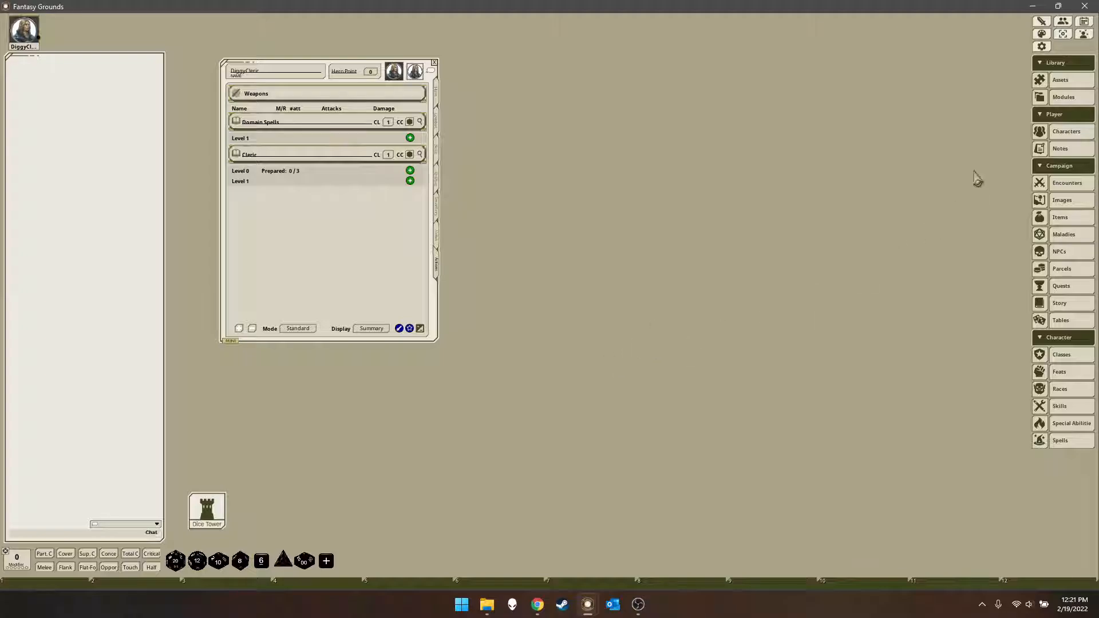
- Load the PFRPG Action Library module into the campaign and close the module windows
left_click(1064, 84)
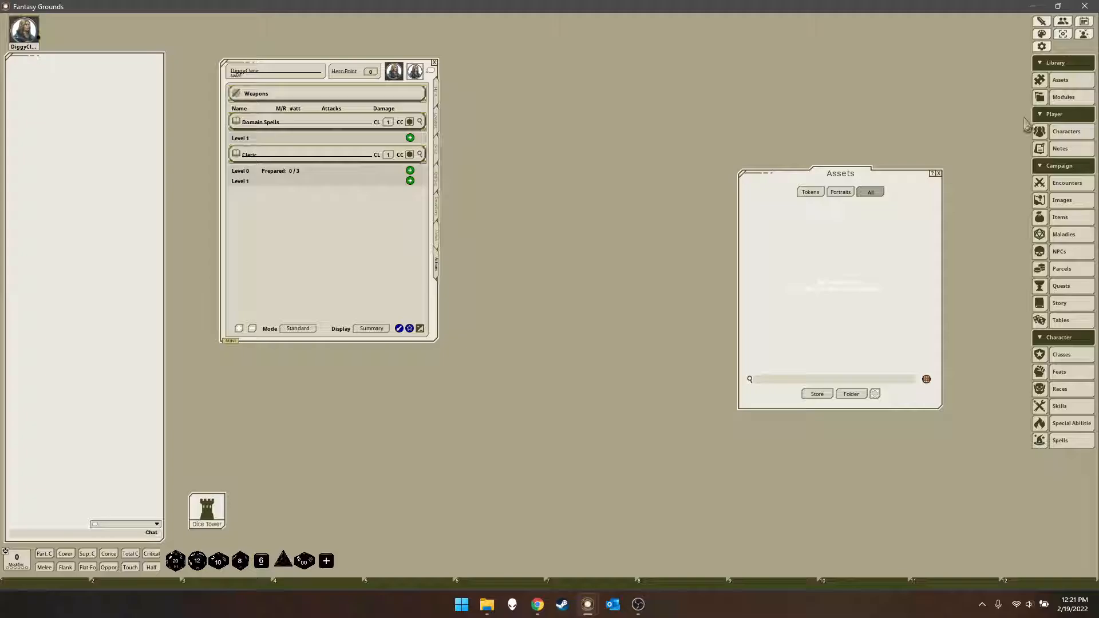
left_click(939, 173)
left_click(1063, 102)
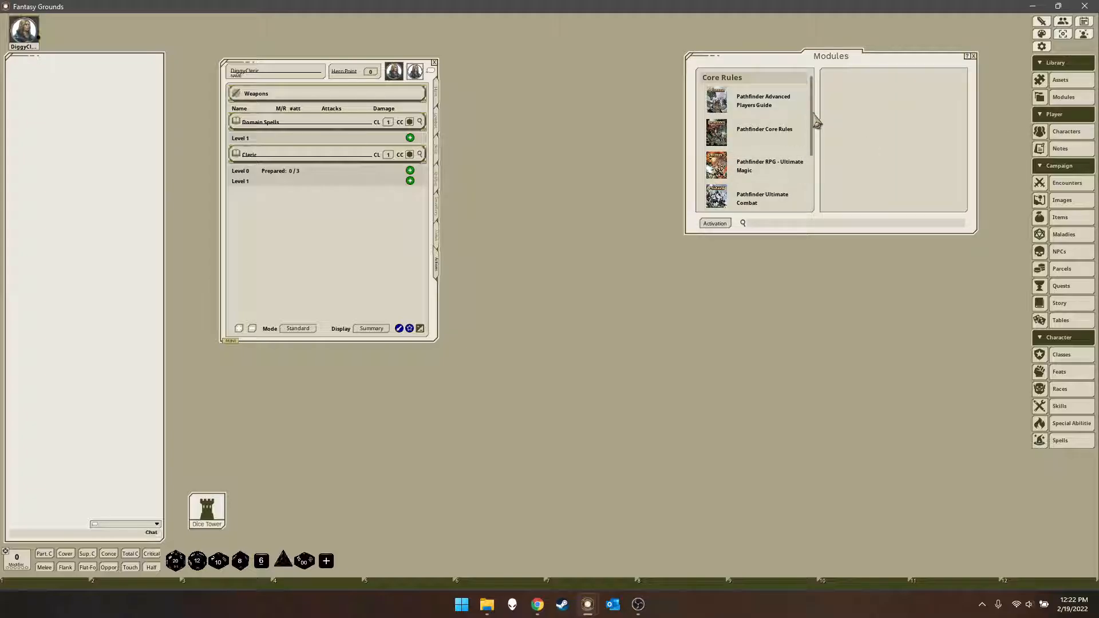
left_click_drag(816, 117, 823, 190)
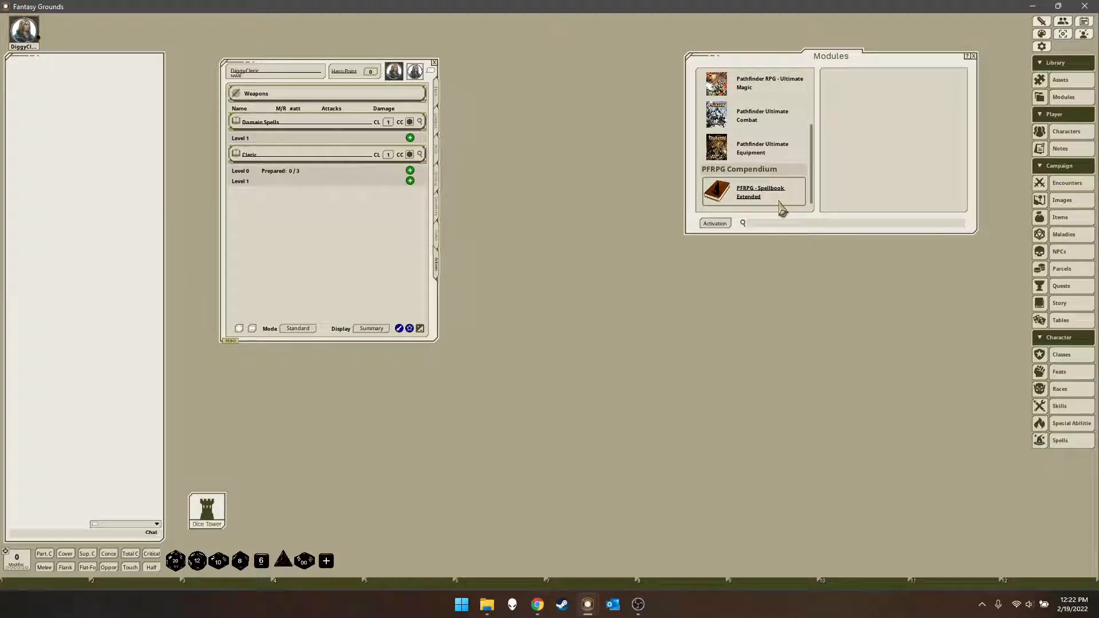
left_click(715, 224)
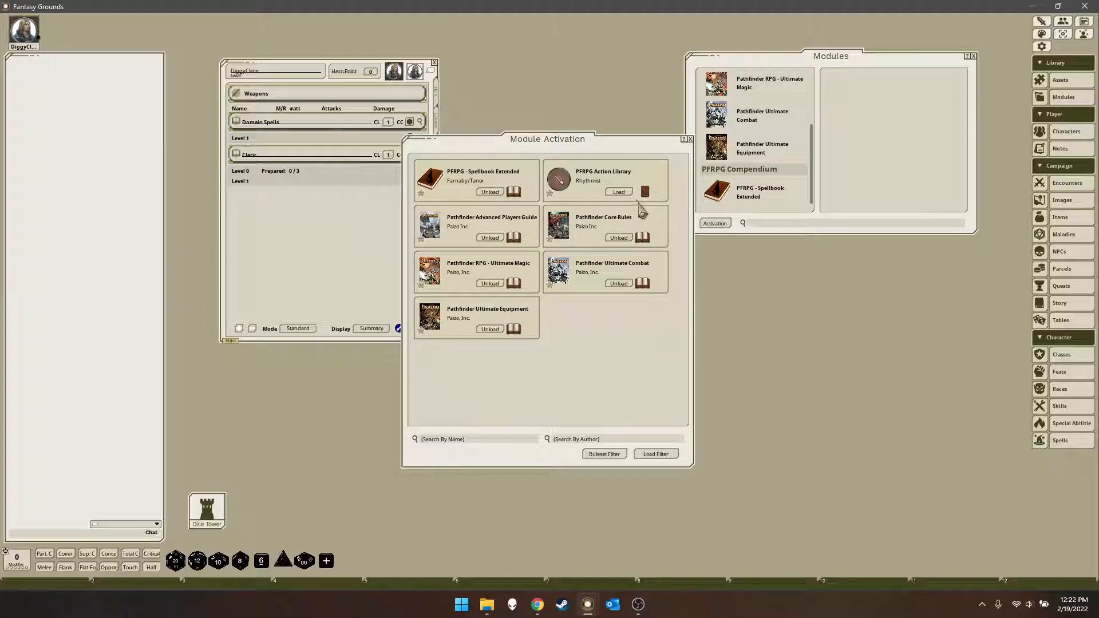
left_click(618, 193)
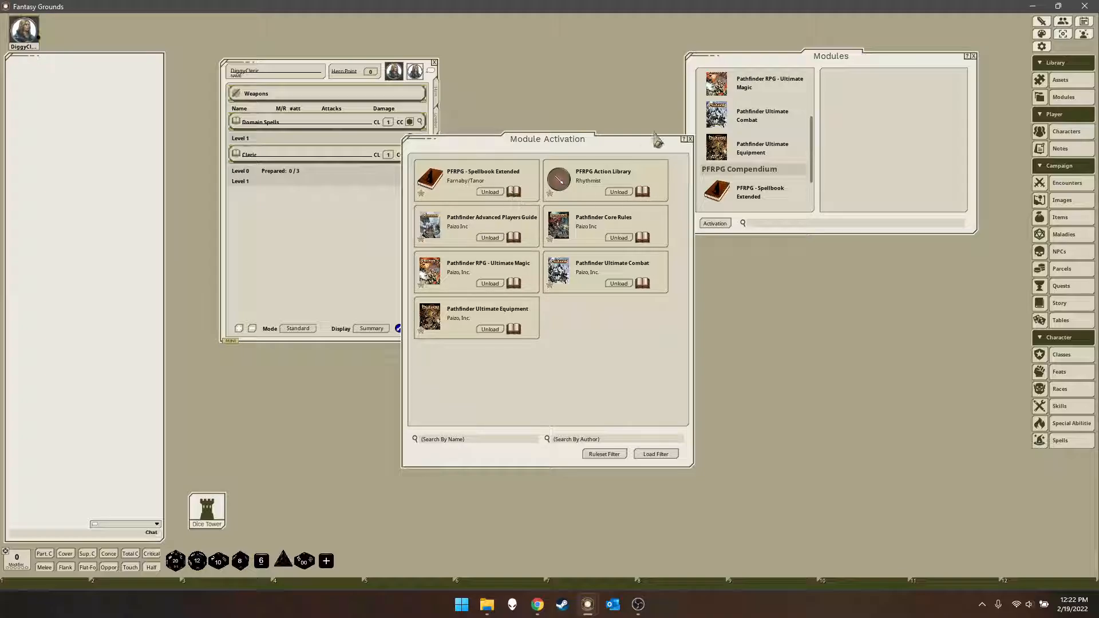
left_click(690, 139)
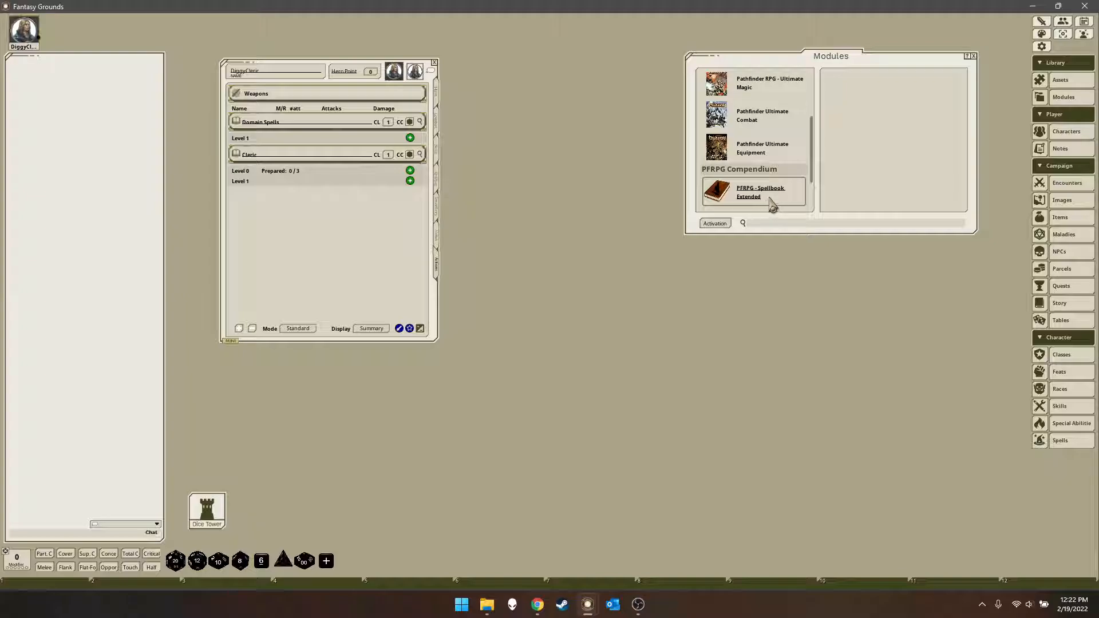
left_click(974, 56)
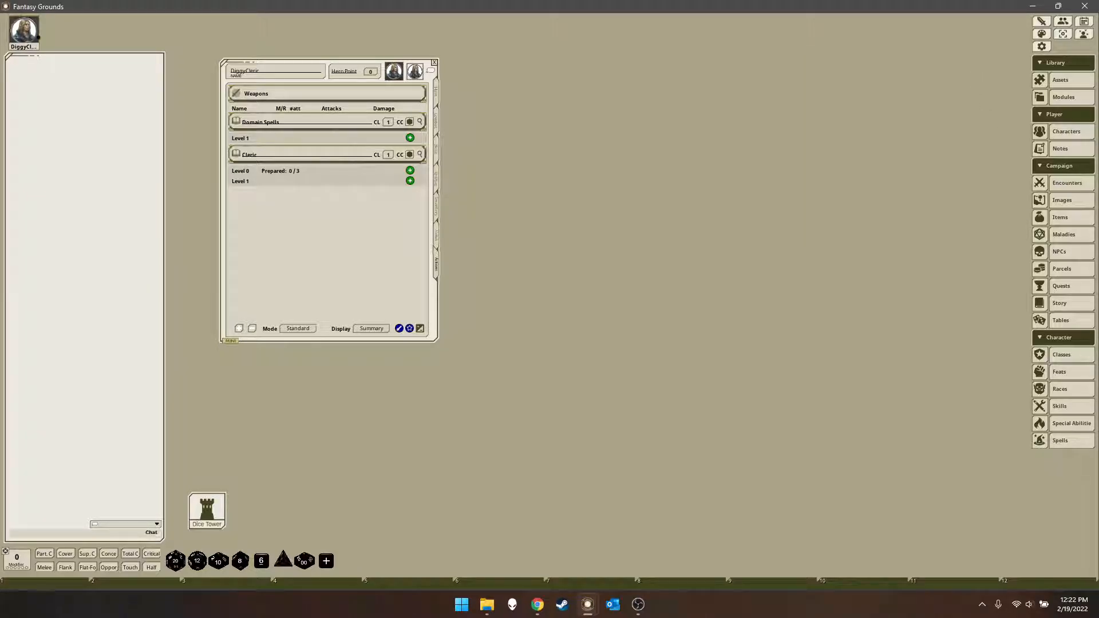
- Open the spell list, move and lengthen its window, and filter it to the PFRPG - Spellbook Extended group
left_click(1065, 442)
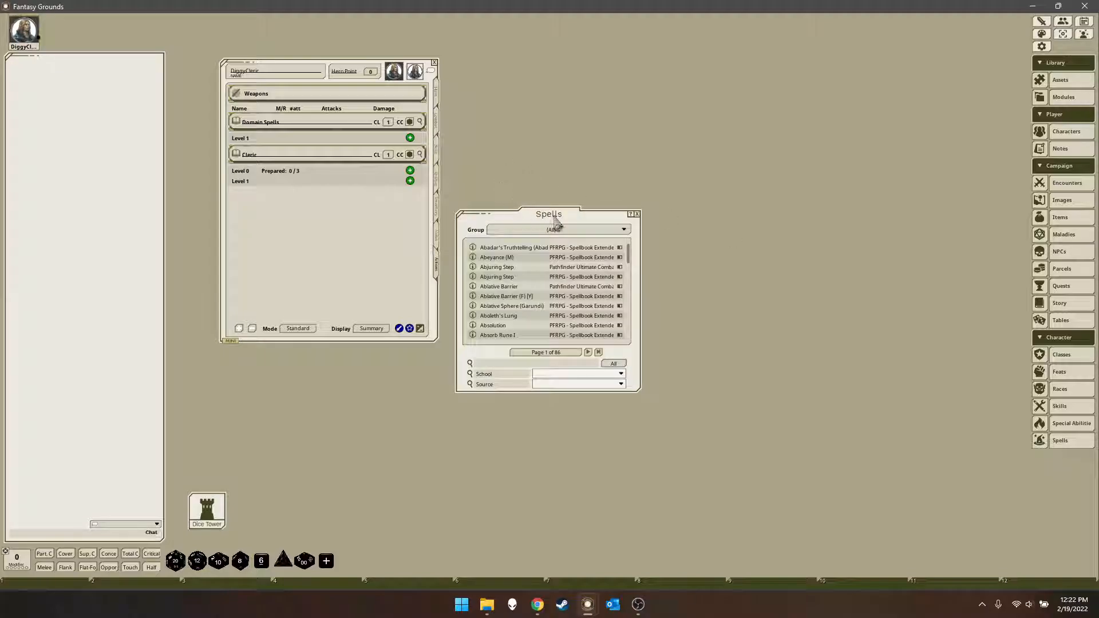
left_click_drag(549, 217, 813, 84)
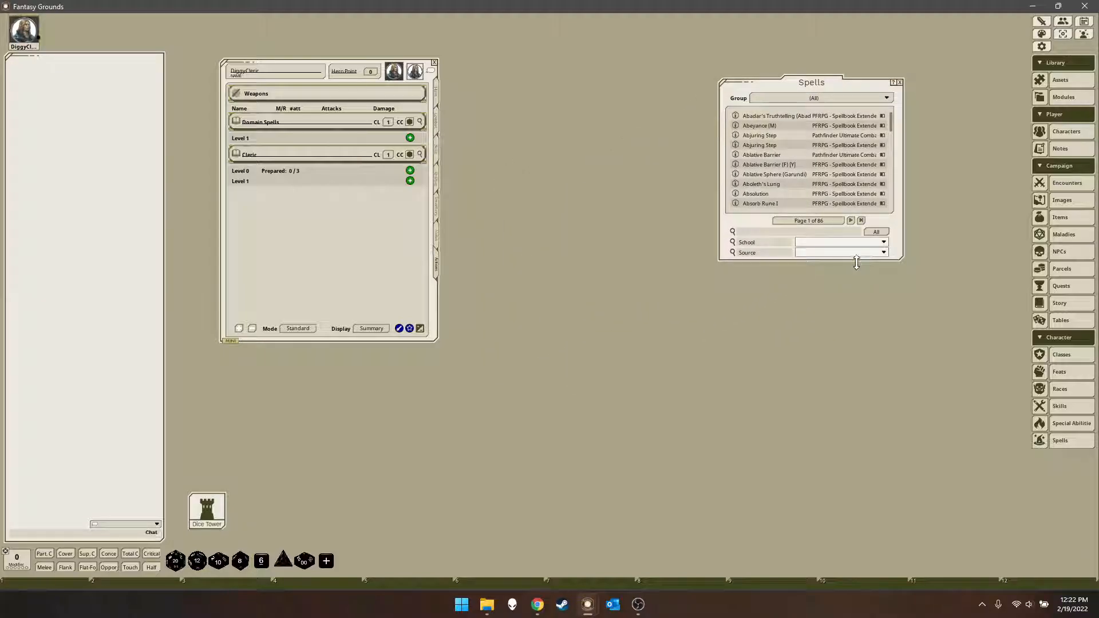
left_click_drag(856, 262, 887, 449)
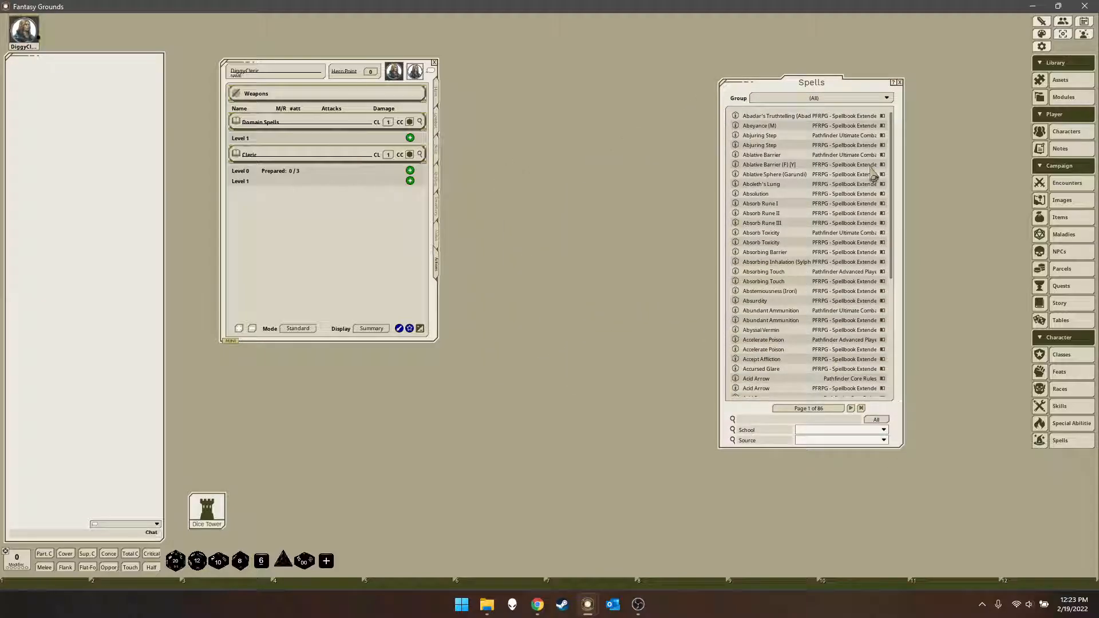
left_click(885, 99)
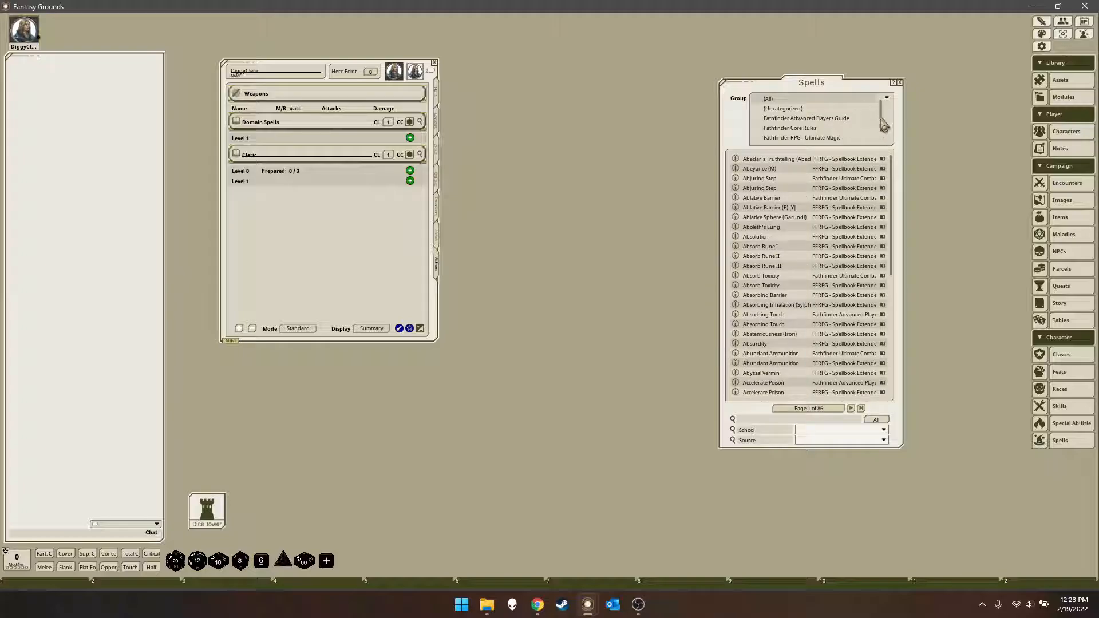
left_click_drag(881, 115, 882, 147)
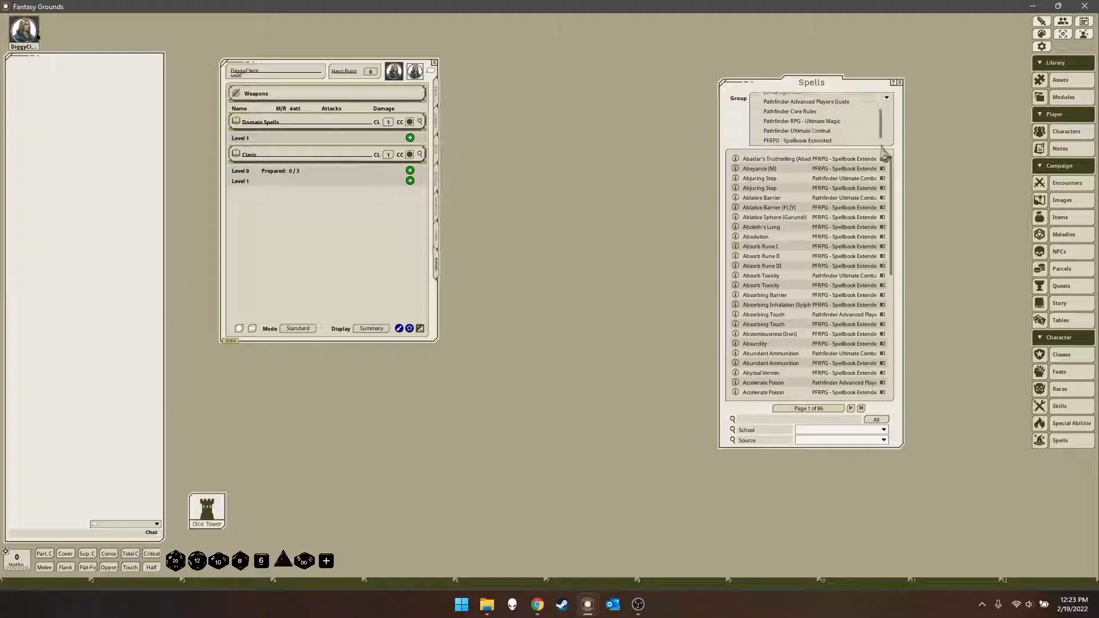
left_click(820, 140)
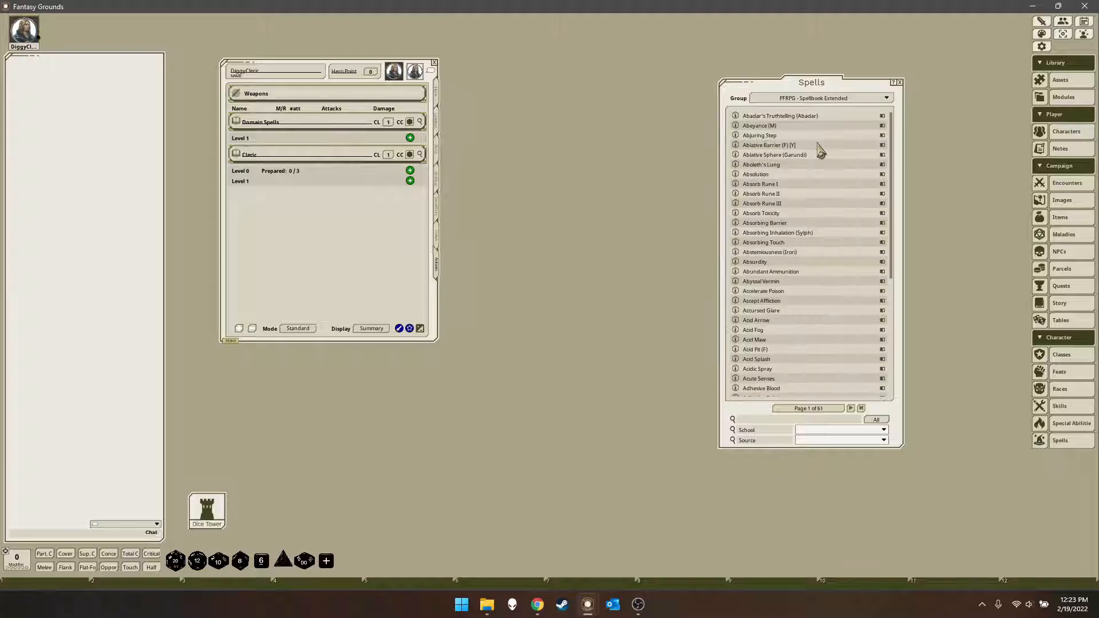
- View the spells in the Pathfinder Core Rules and Pathfinder RPG - Ultimate Magic groups, and return to PFRPG - Spellbook Extended
left_click(885, 99)
left_click(818, 111)
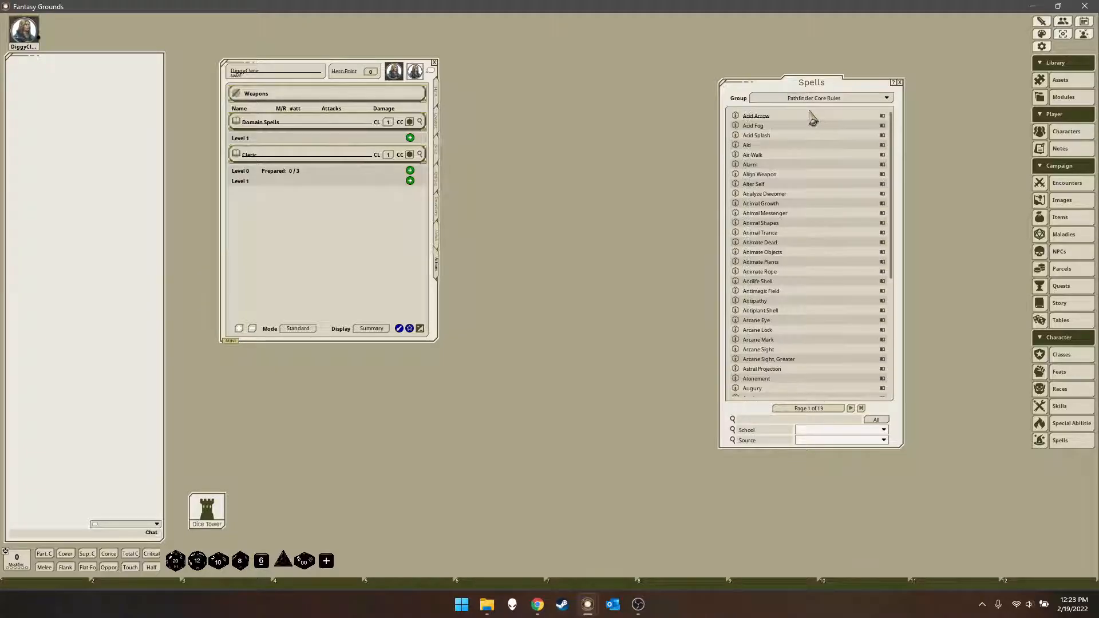
left_click(885, 98)
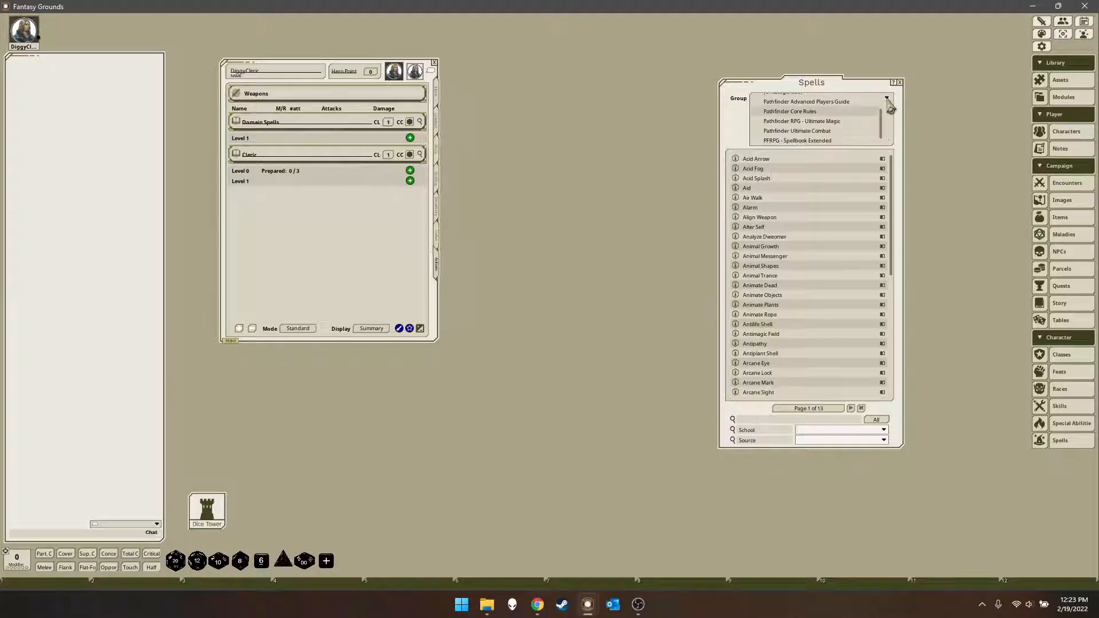
left_click(819, 121)
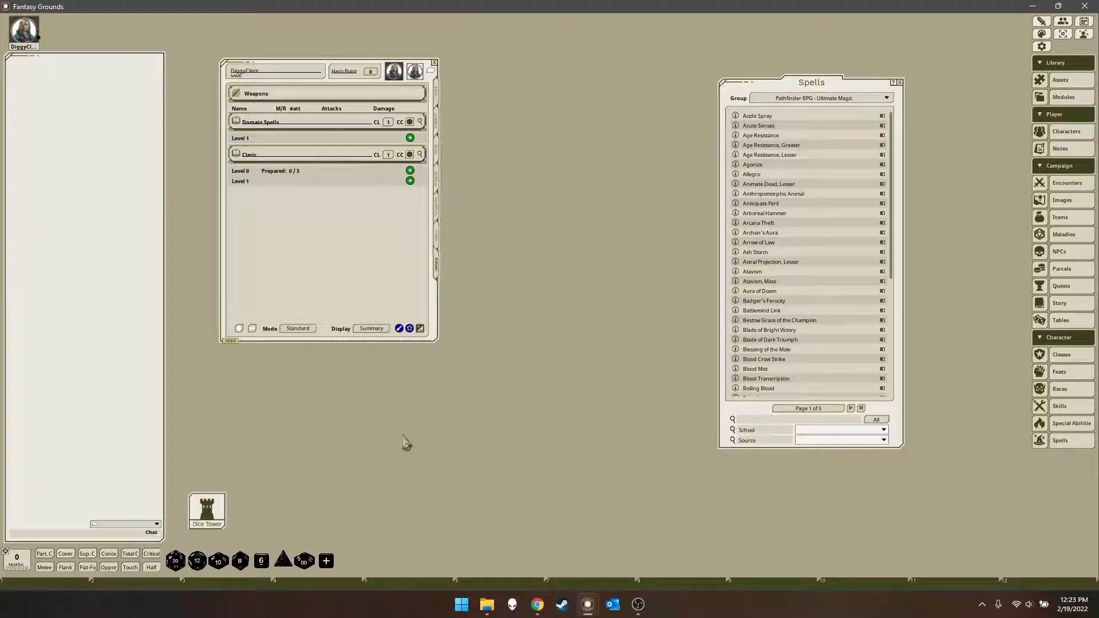
left_click(854, 101)
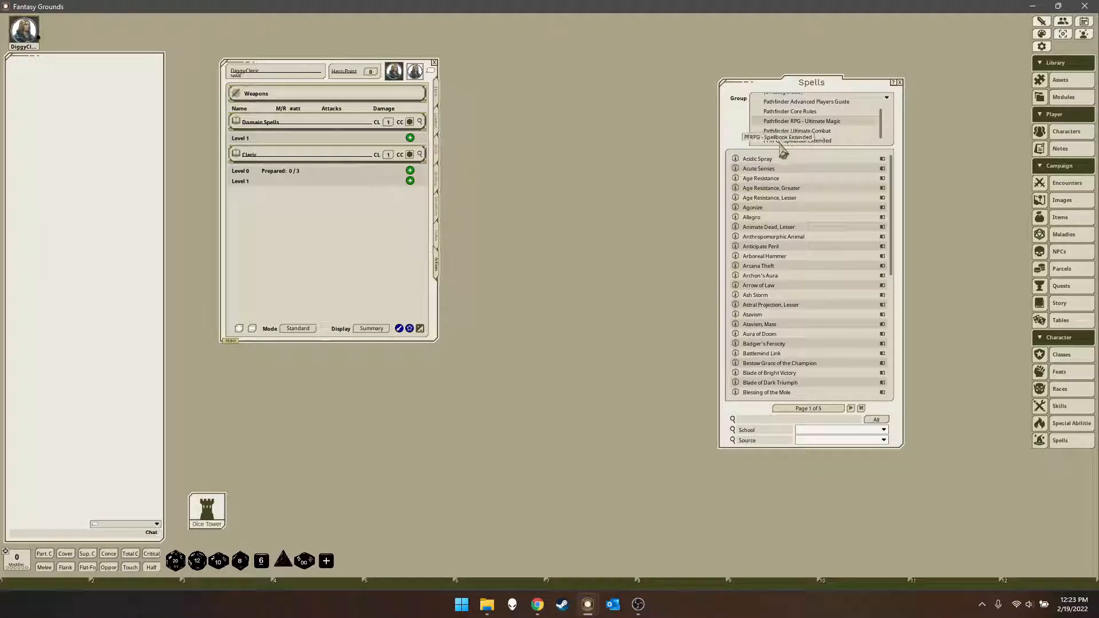
left_click(808, 143)
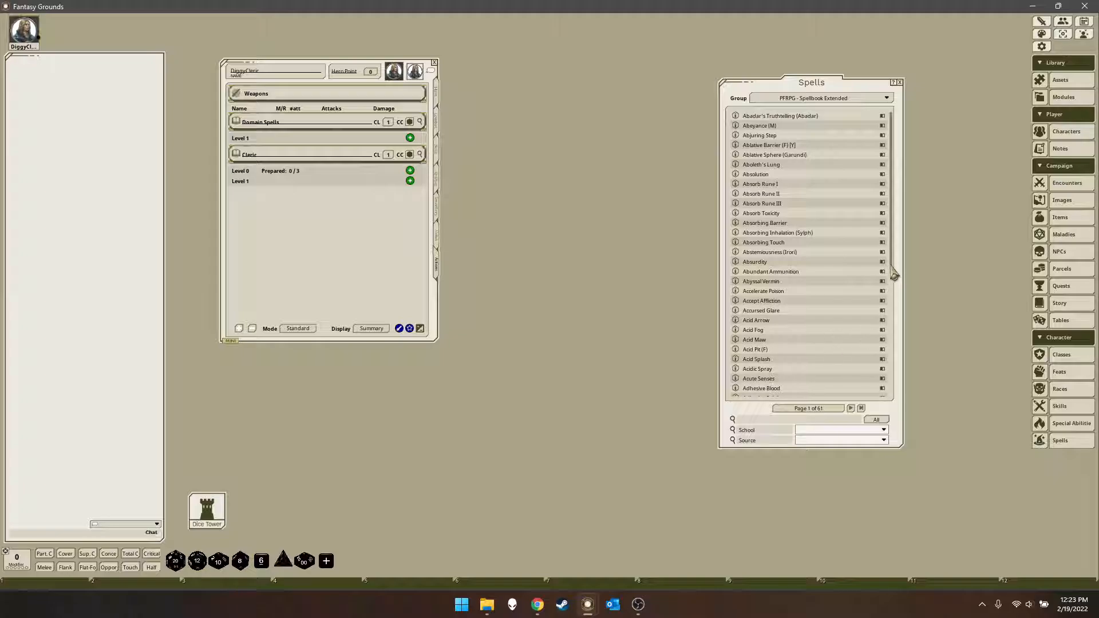
- Arrange the spell list and character sheet side by side, and make the sheet's actions page taller and wider
left_click_drag(894, 275, 904, 230)
left_click_drag(813, 81, 903, 58)
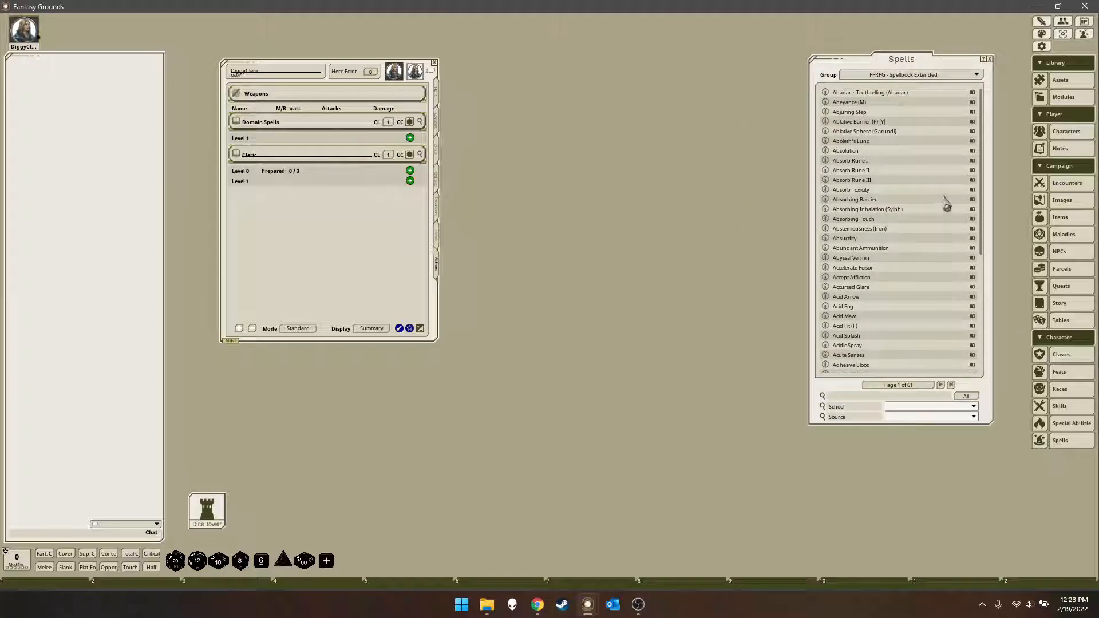
left_click_drag(340, 59, 453, 61)
left_click(547, 98)
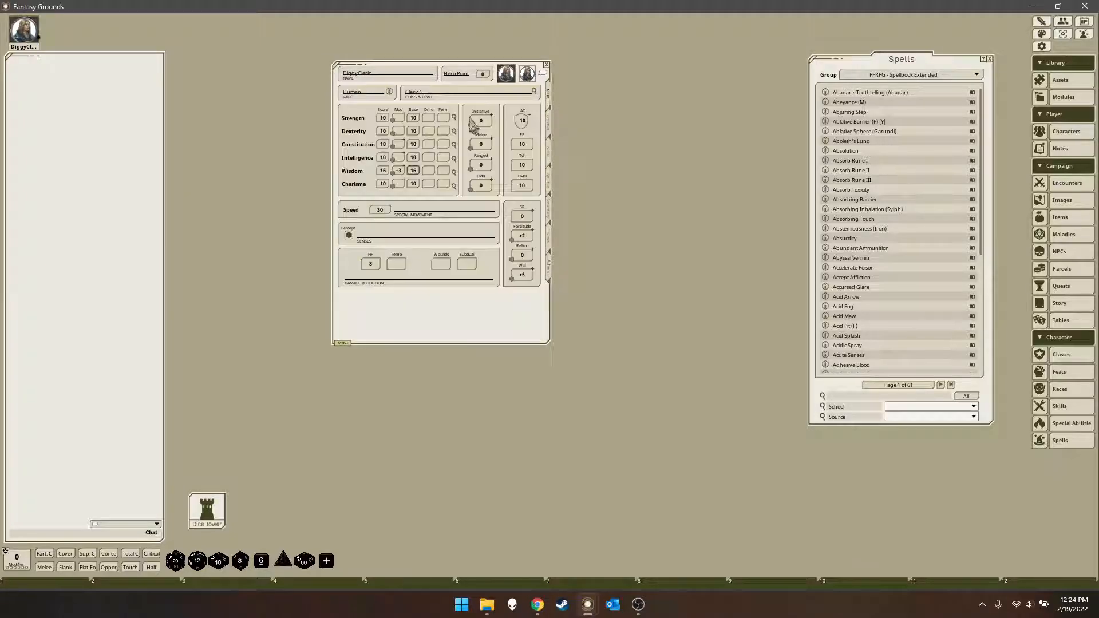
left_click(548, 274)
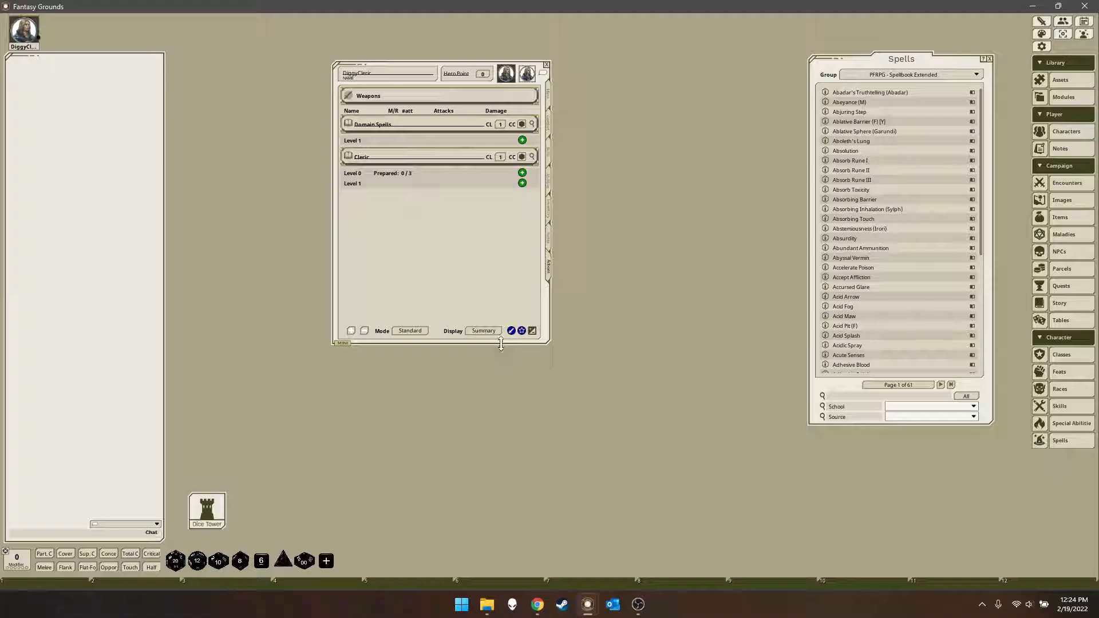
left_click_drag(501, 343, 507, 535)
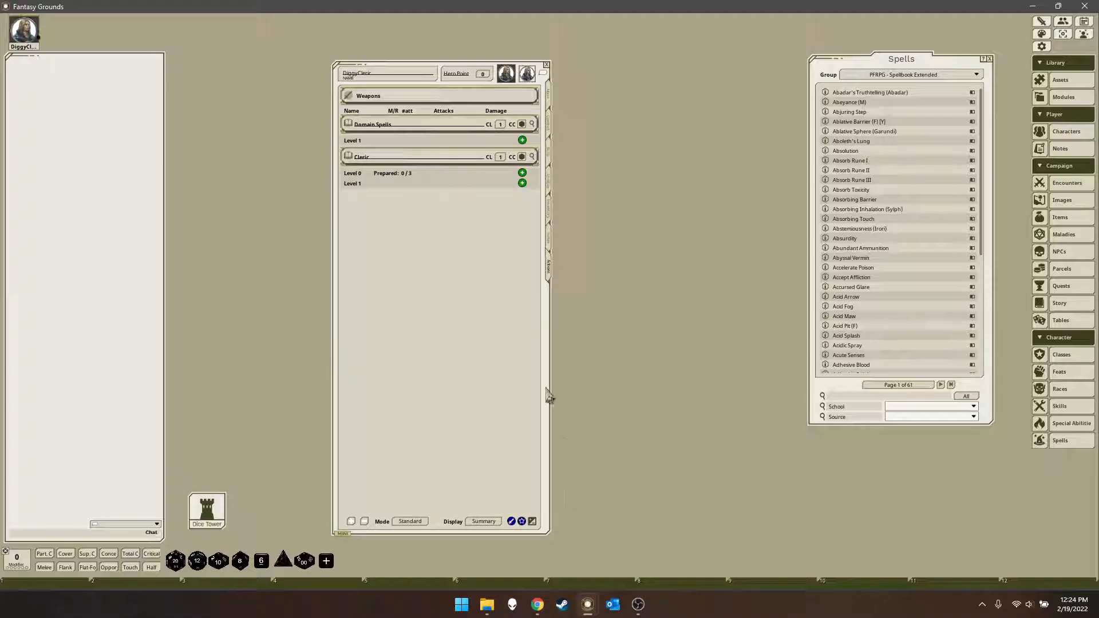
left_click_drag(549, 395, 638, 384)
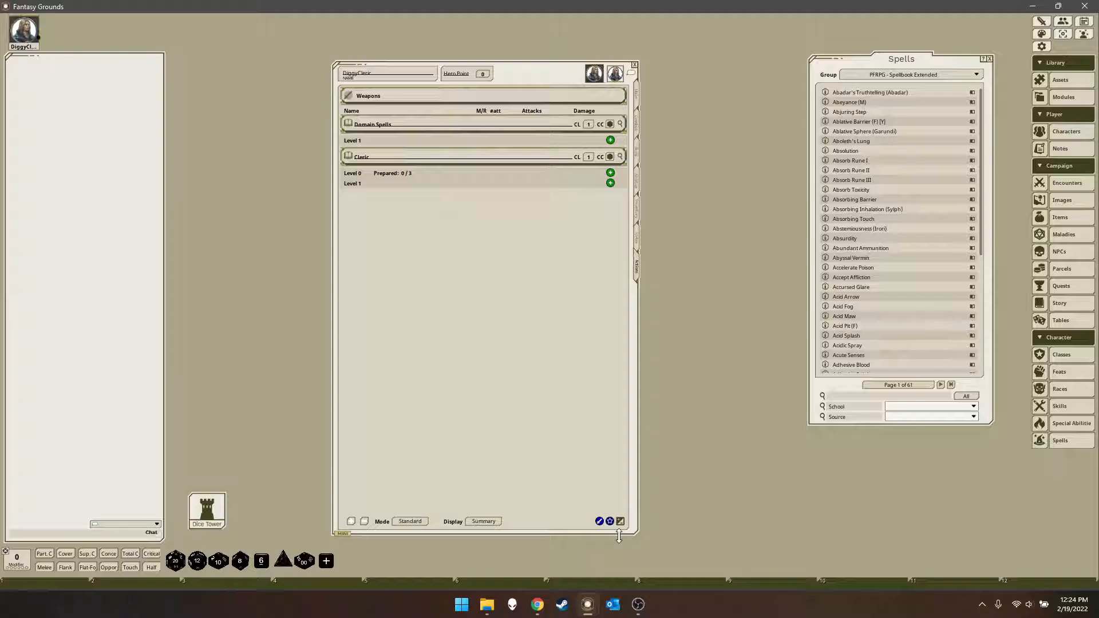
- Switch to the Hero Lab Online character in the browser and look up its cleric cantrips and 1st-level spells
mouse_move(535, 608)
left_click(573, 569)
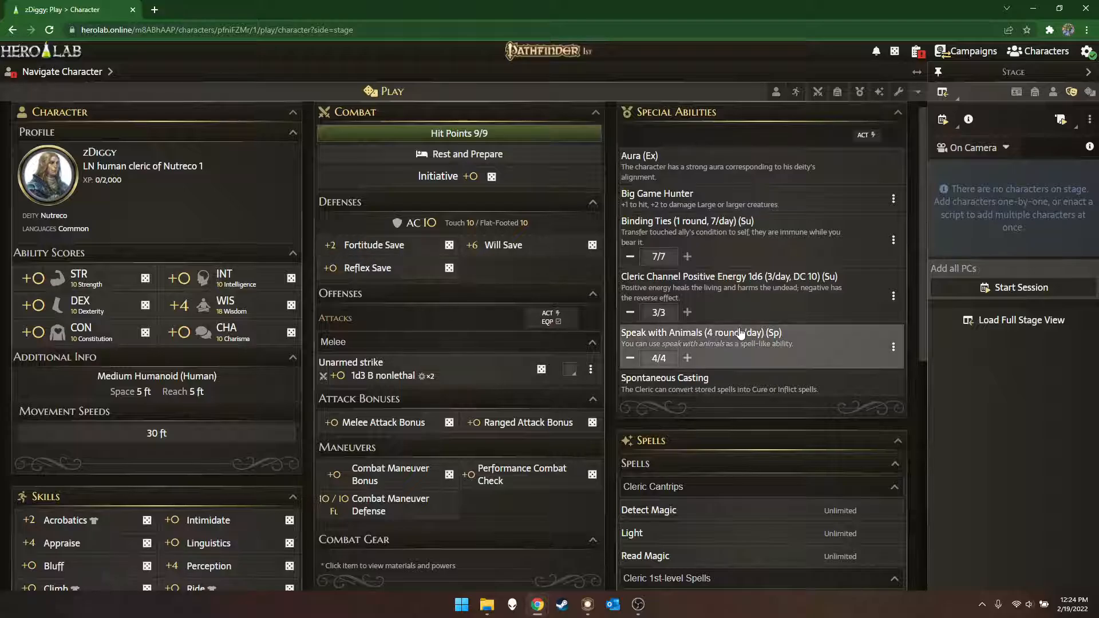
scroll(761, 316, "down", 5)
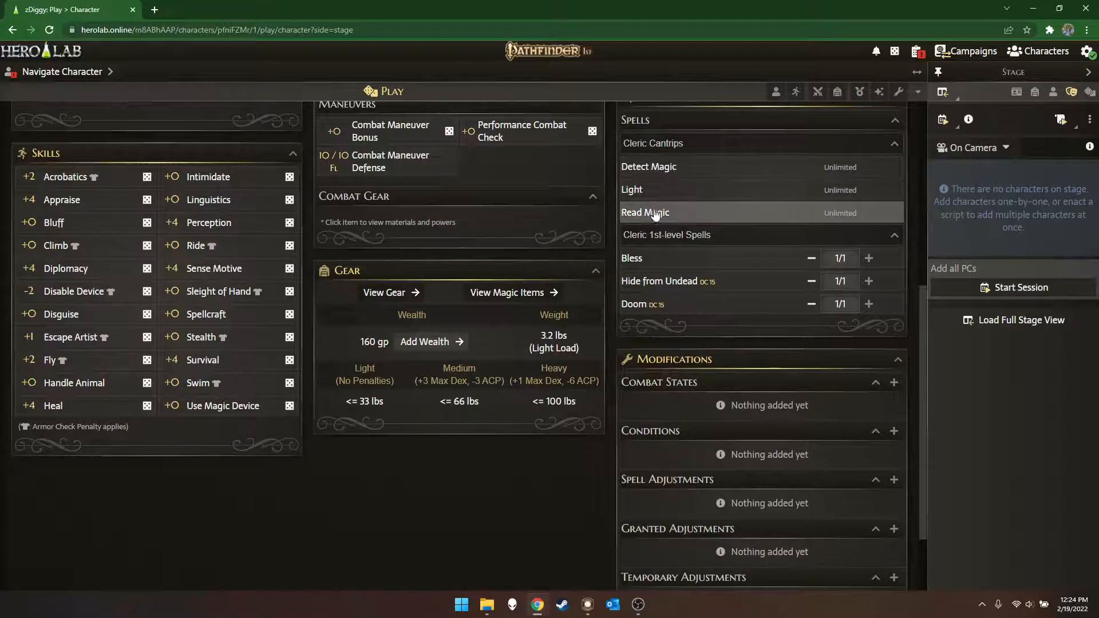
left_click(1033, 8)
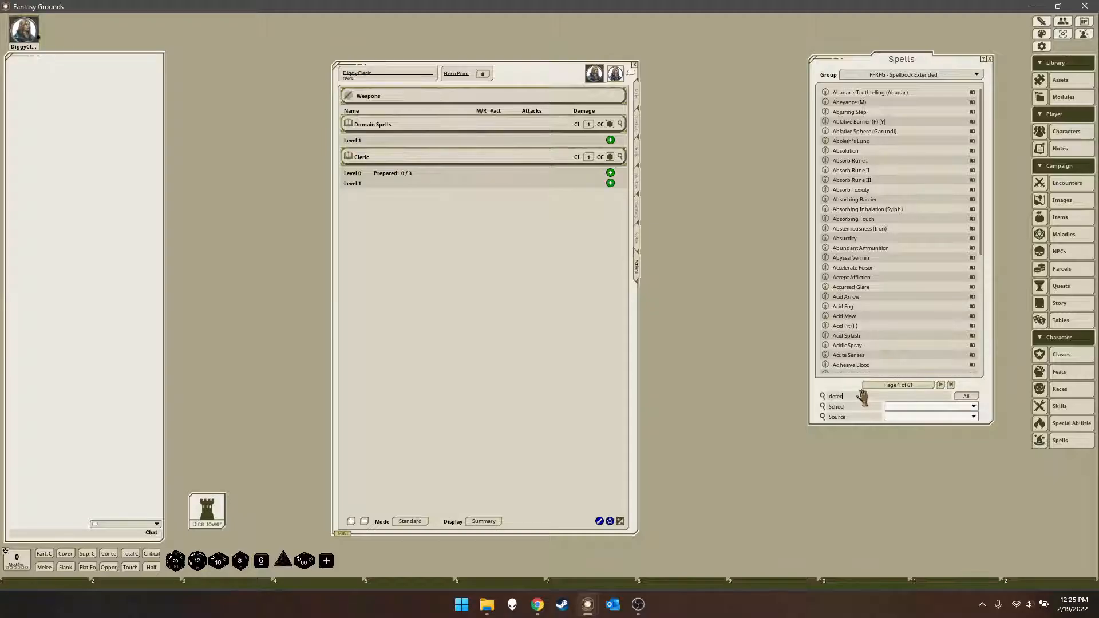
- Search the spell list for "detect" and add Detect Magic to the Cleric spell class at level 0
key("Return")
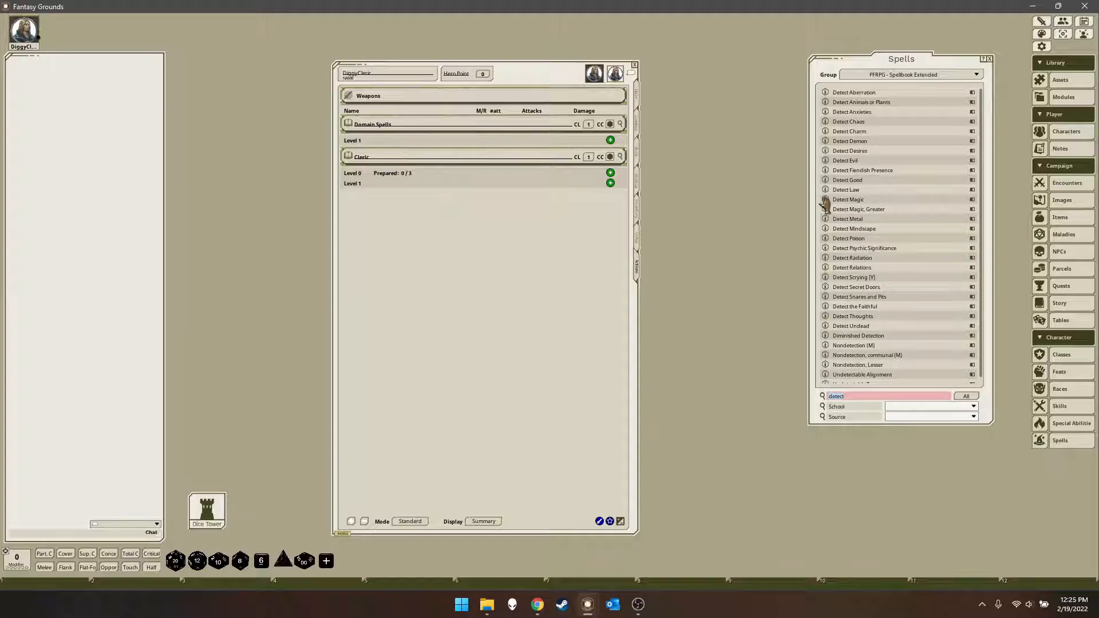
left_click_drag(824, 203, 519, 174)
left_click(413, 523)
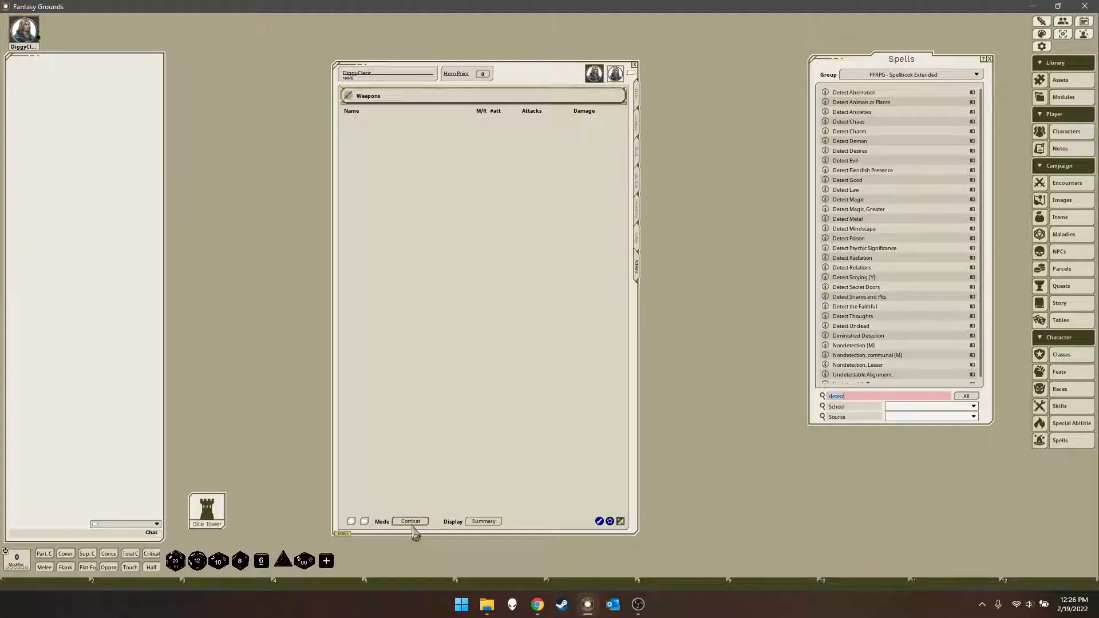
left_click(412, 522)
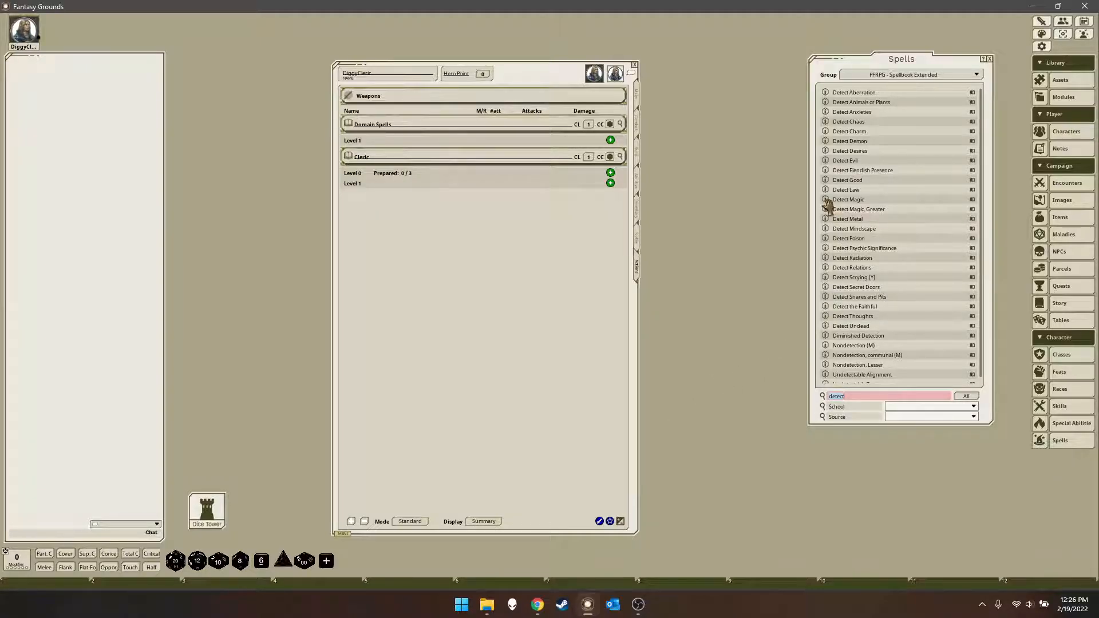
left_click_drag(826, 202, 406, 159)
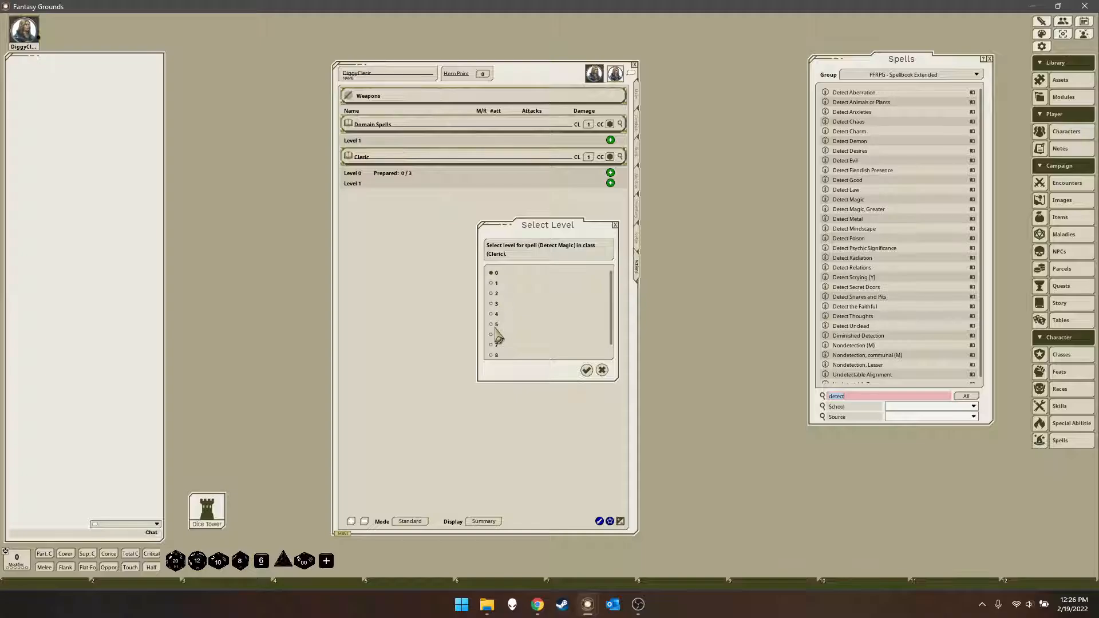
left_click(587, 370)
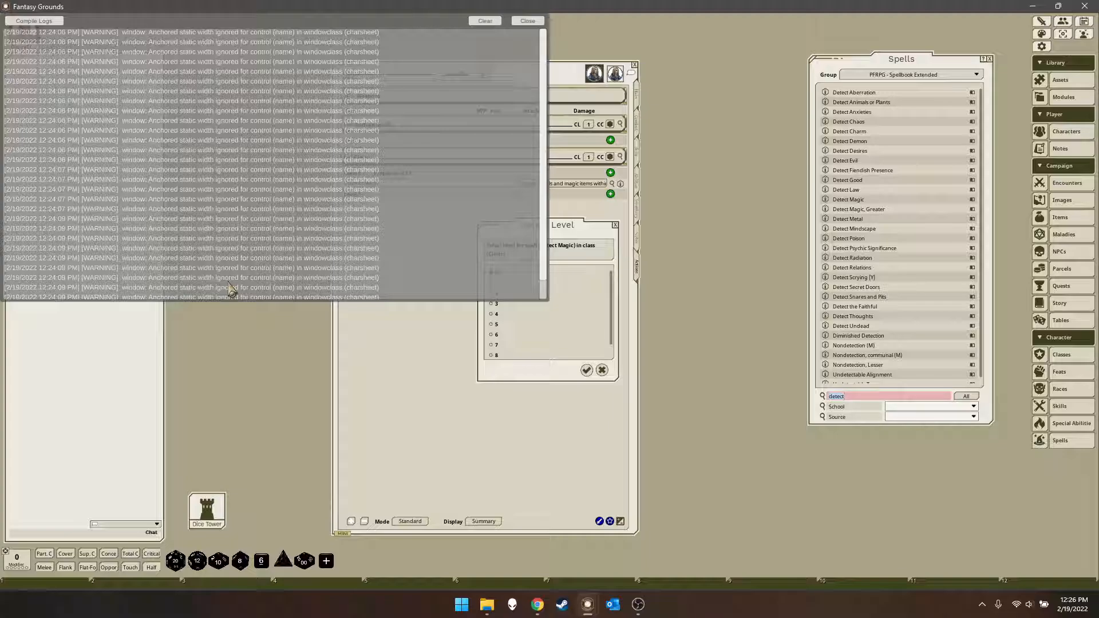
- Clear and close the console log, and dismiss the leftover level selection for Detect Magic
left_click(485, 23)
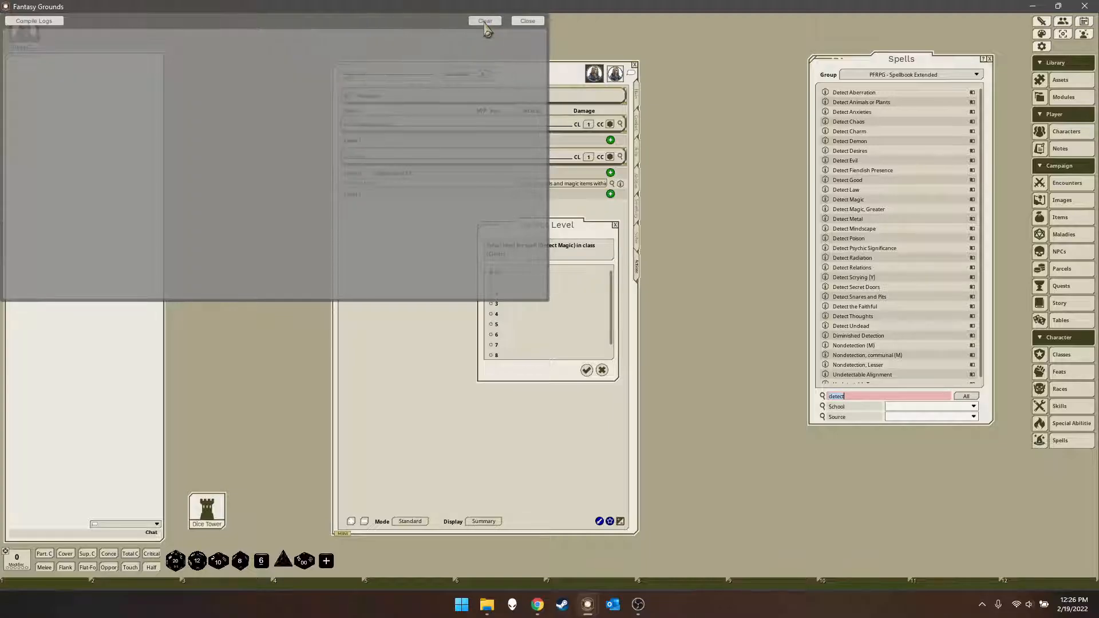
left_click(526, 22)
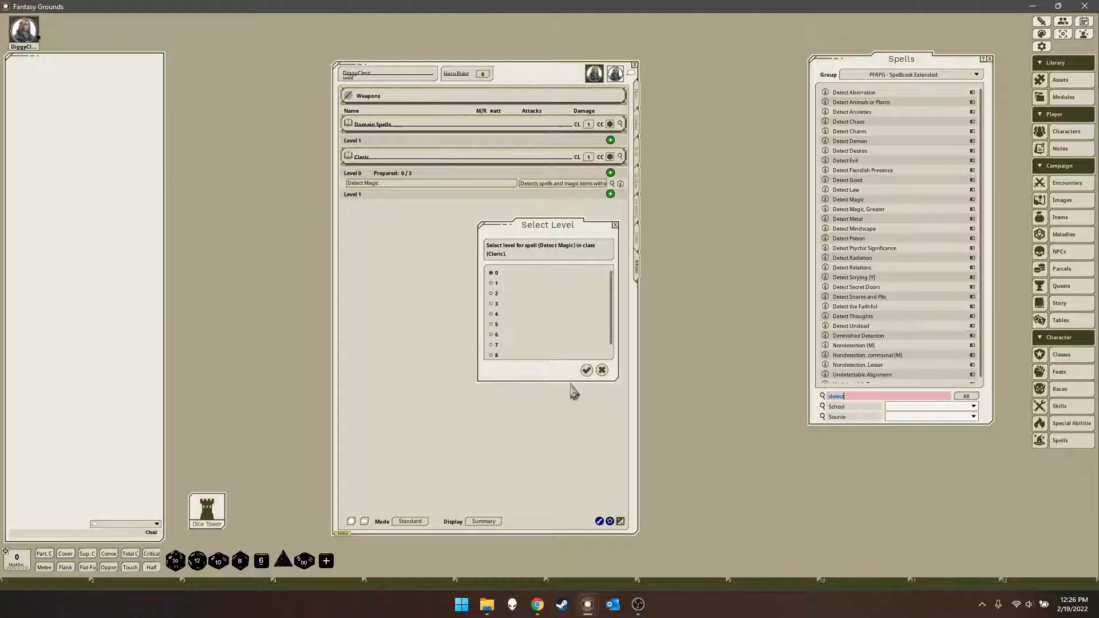
left_click(602, 370)
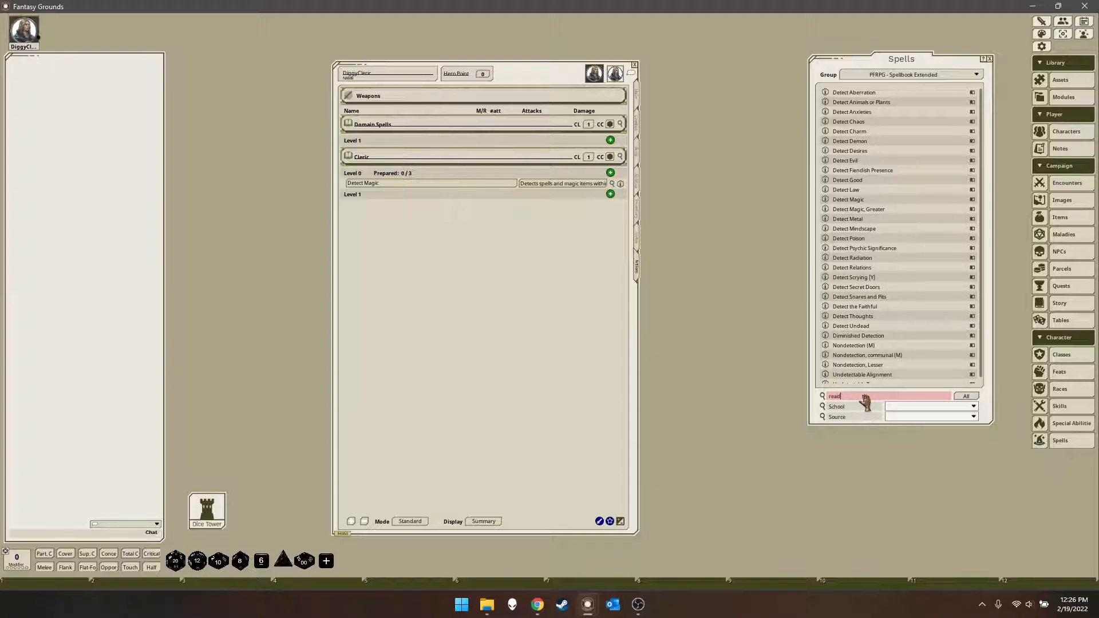
- Search the spell list for "read" and "light", adding Read Magic and Light to the Cleric spell class at level 0
key("Return")
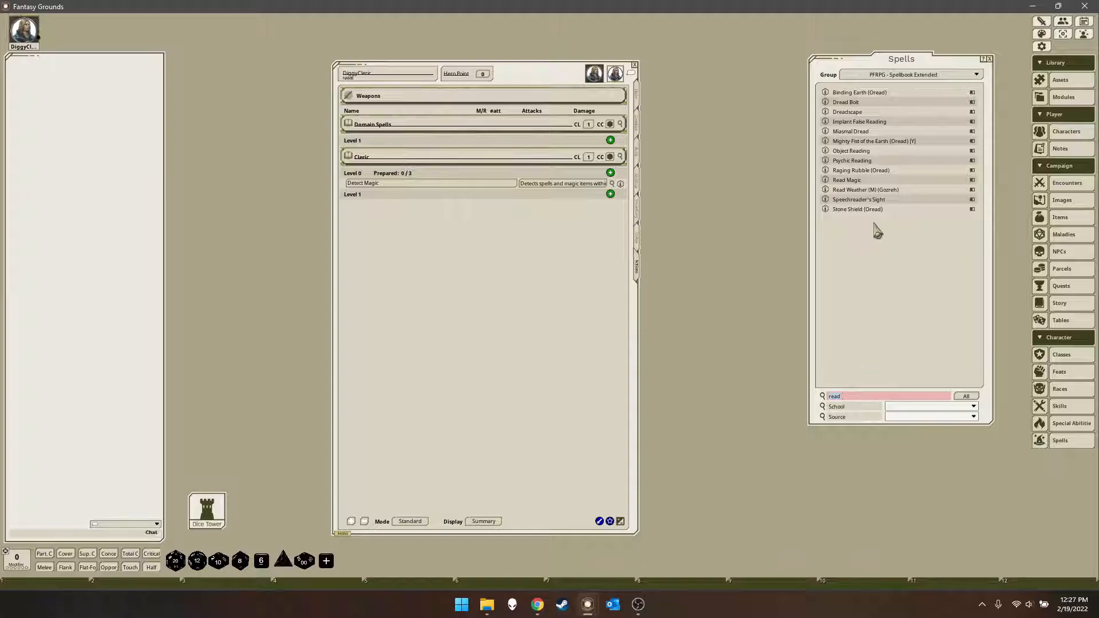
left_click_drag(826, 178, 384, 177)
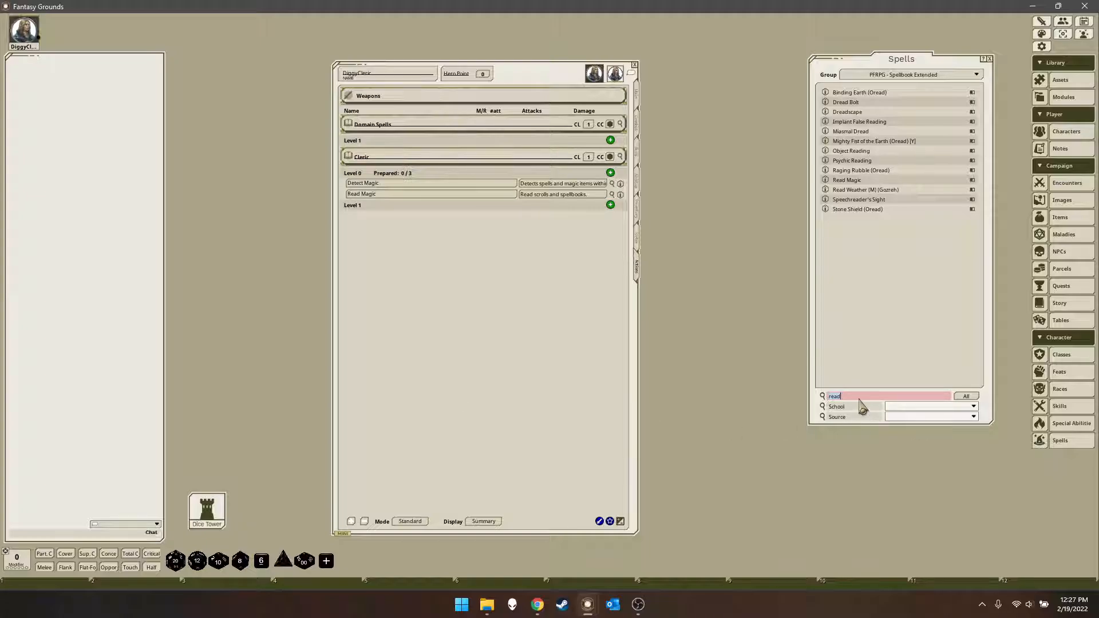
key("BackSpace")
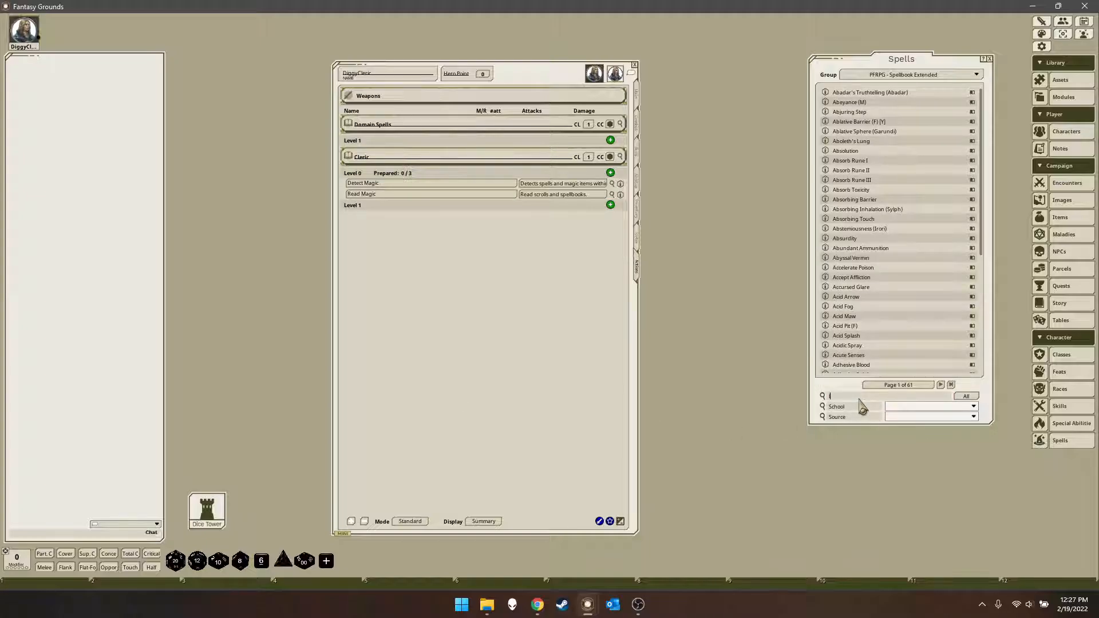
type("light")
key("Return")
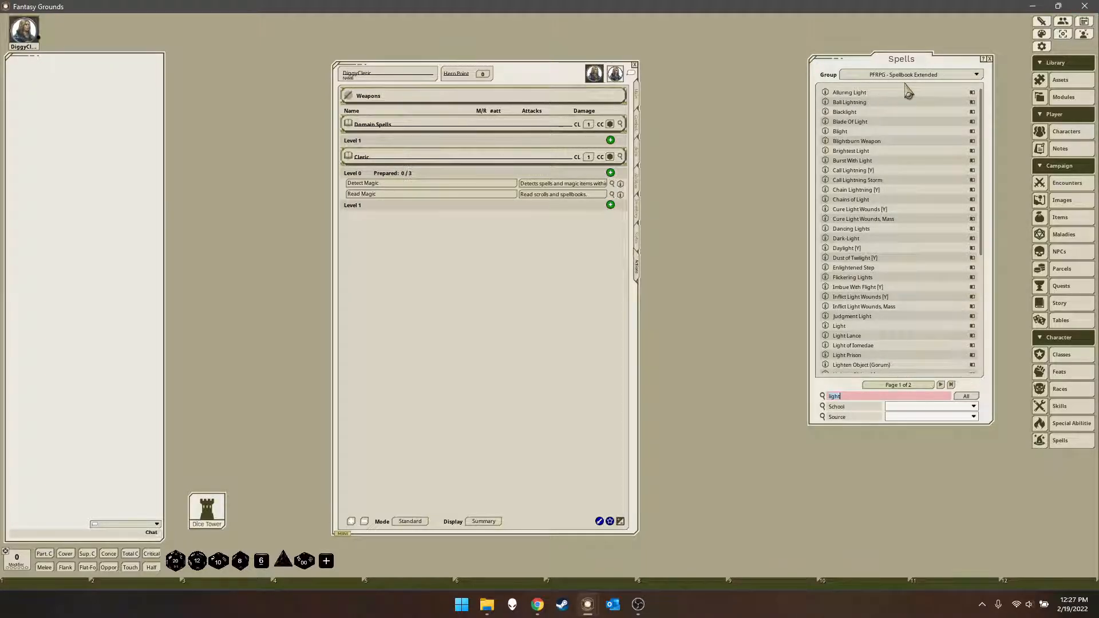
left_click_drag(826, 327, 415, 179)
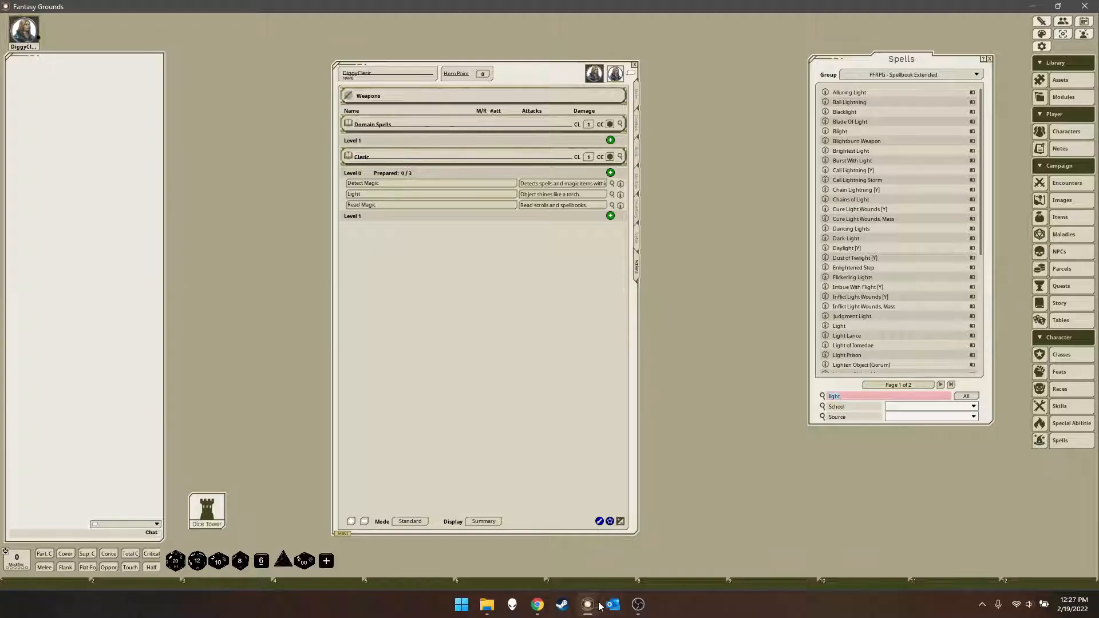
- Switch to the Hero Lab Online character to check its cleric 1st-level spells, and return to Fantasy Grounds
left_click(536, 607)
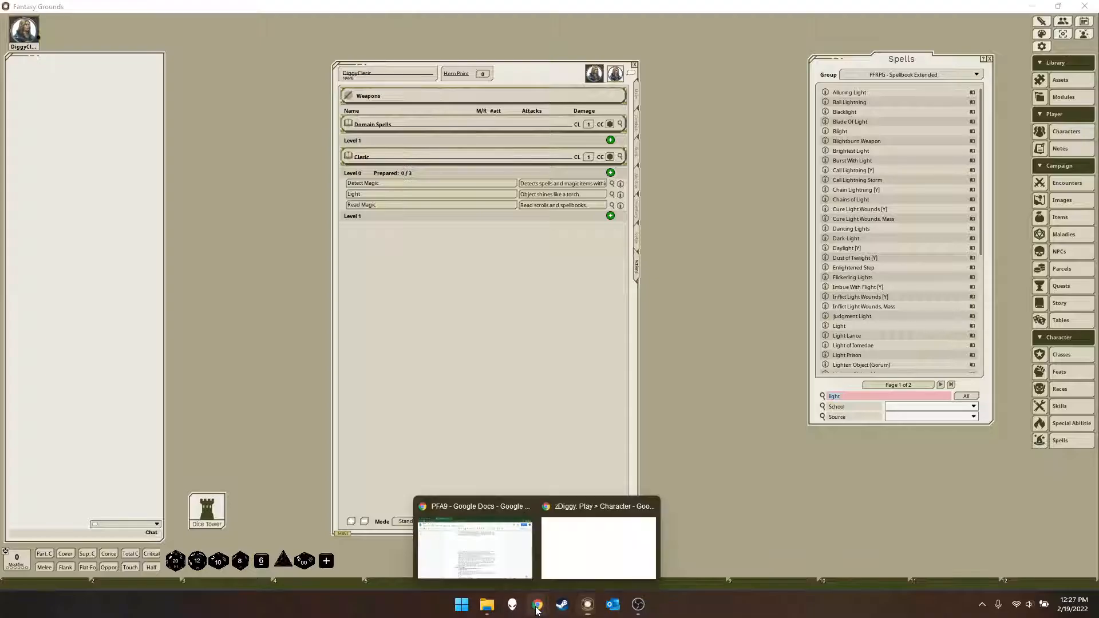
left_click(560, 556)
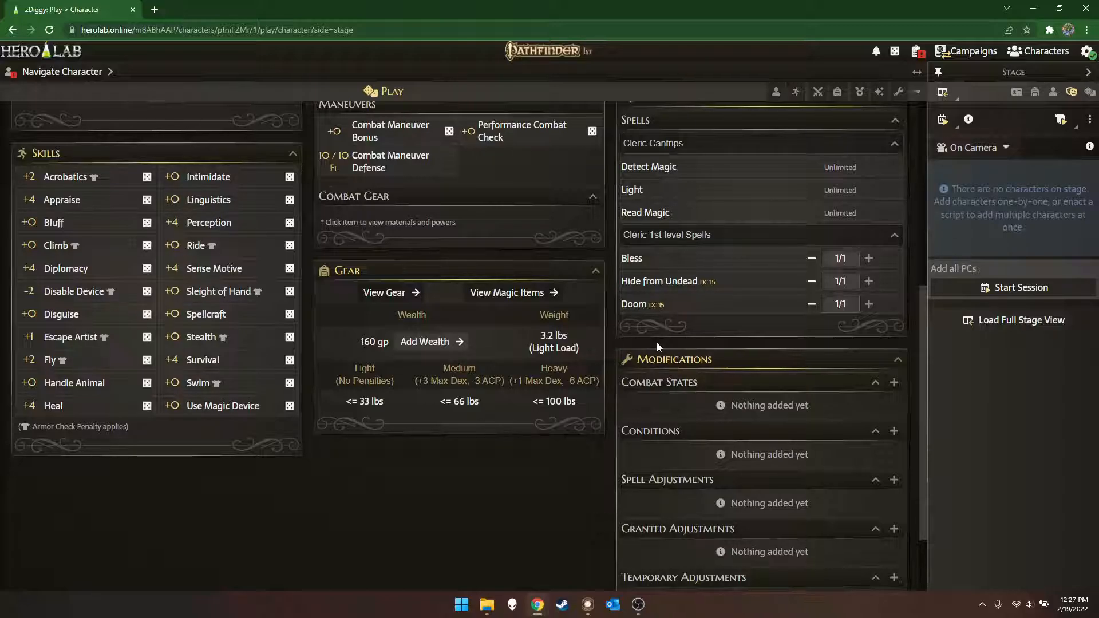
scroll(436, 343, "up", 5)
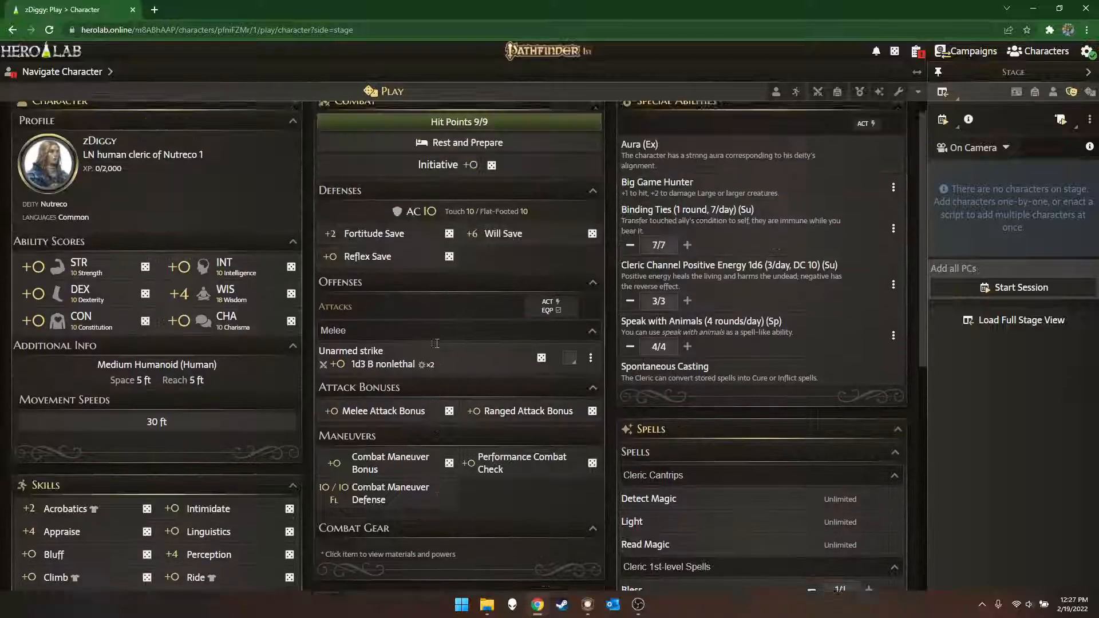
scroll(436, 344, "down", 5)
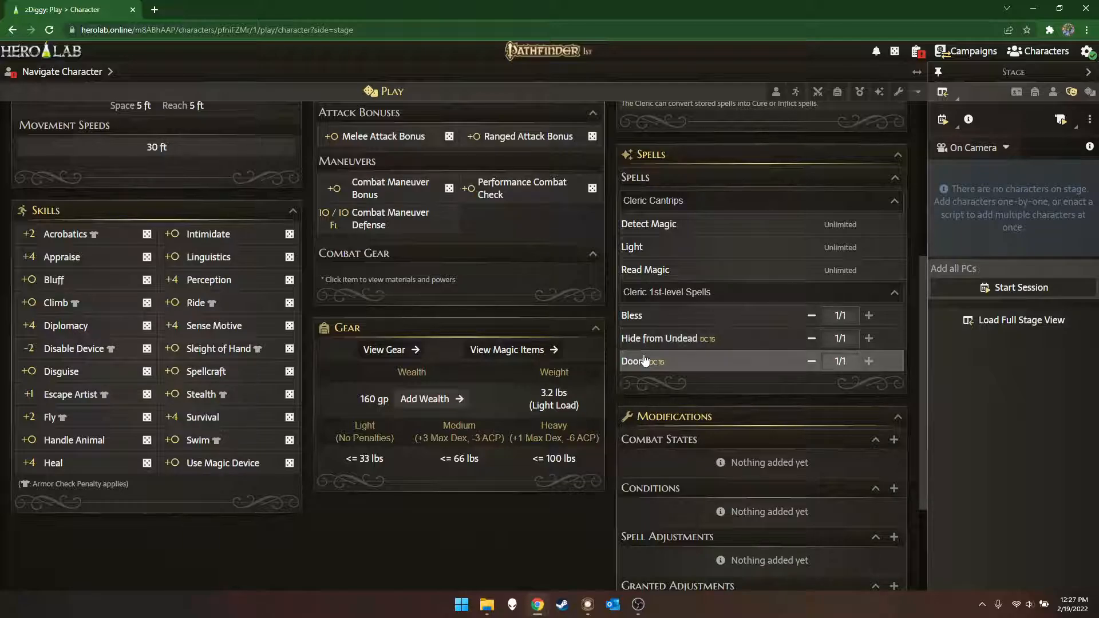
left_click(1033, 10)
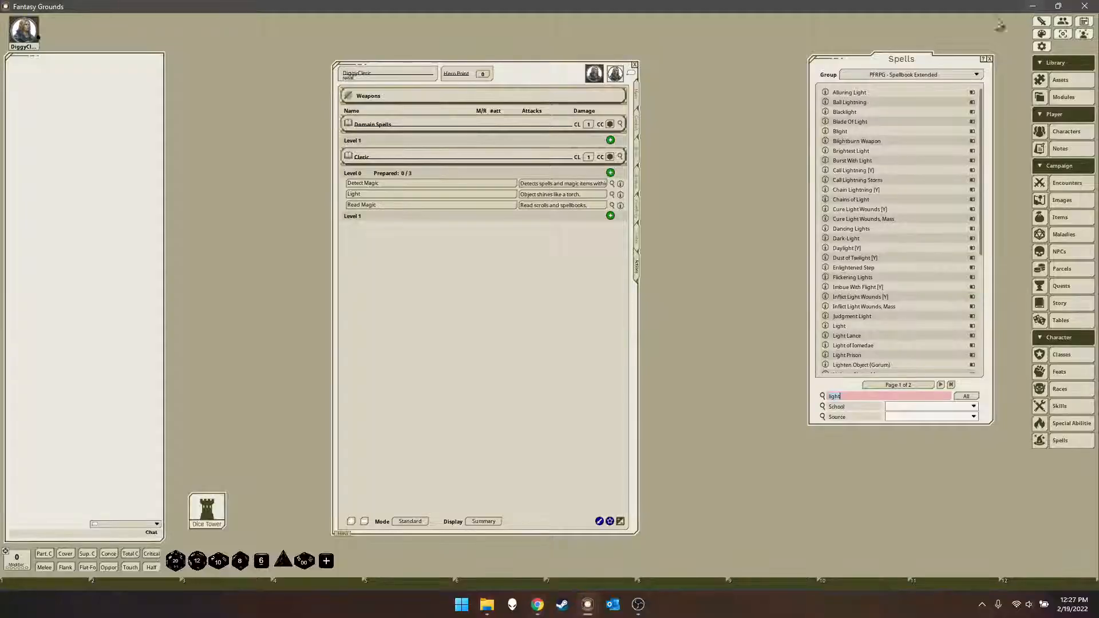
- Search the spell list for "bless" and add Bless to the Domain Spells class at level 1
left_click(864, 397)
key("BackSpace")
key("BackSpace")
key("BackSpace")
key("BackSpace")
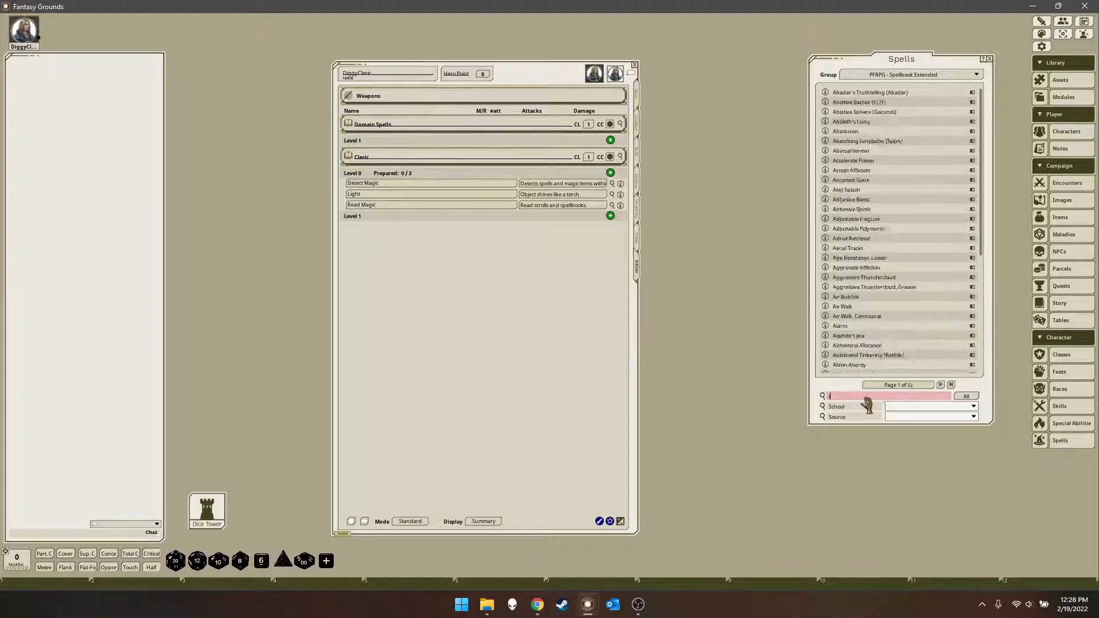
type("bles")
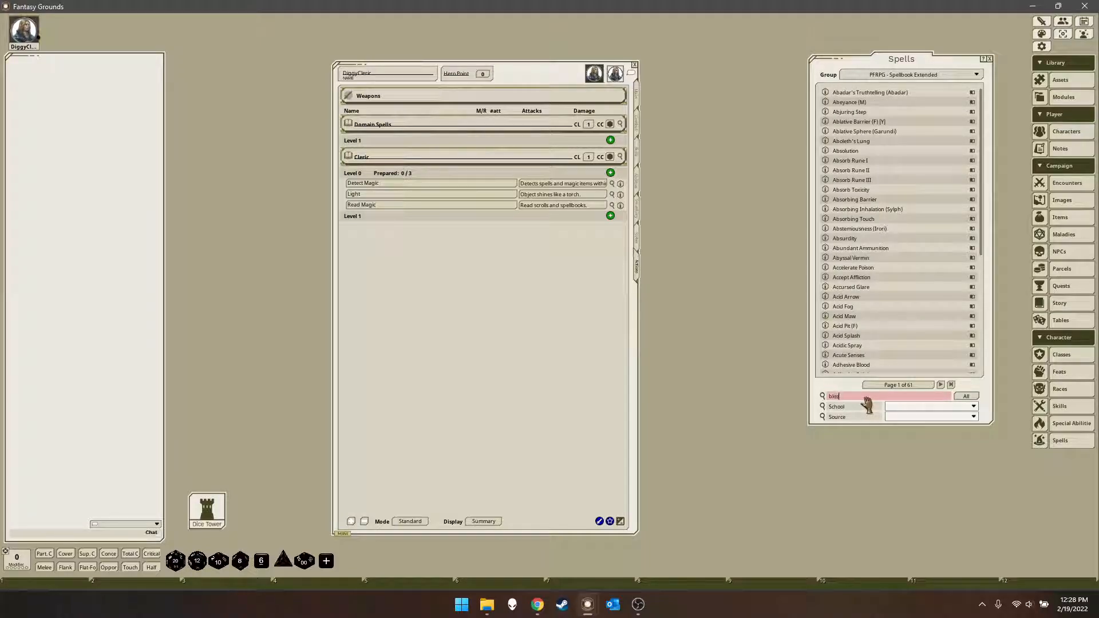
type("s")
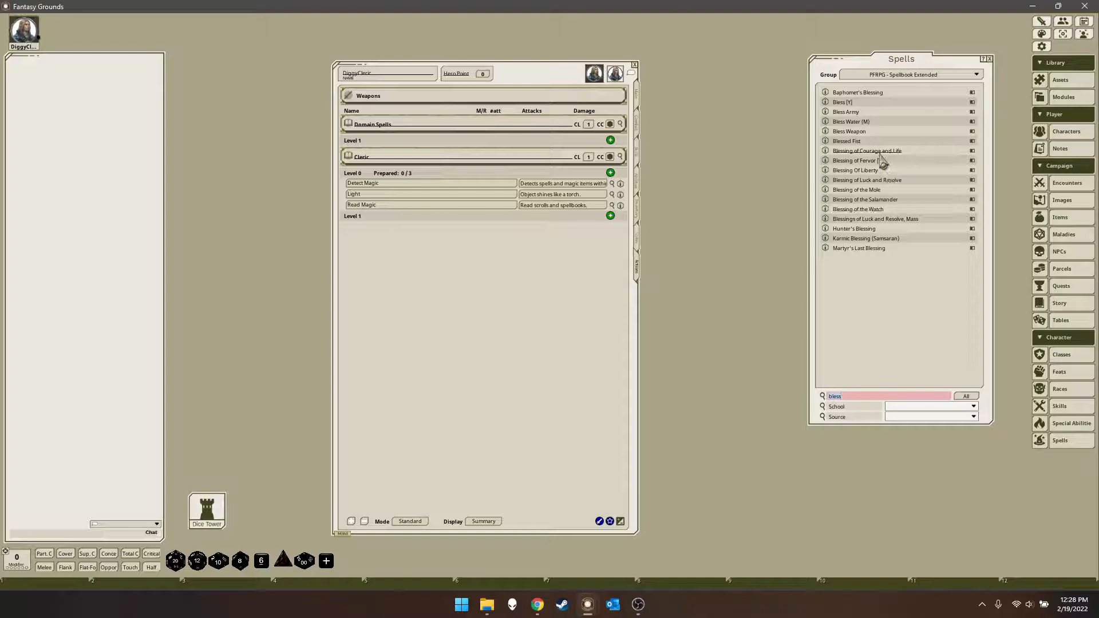
left_click_drag(828, 106, 367, 145)
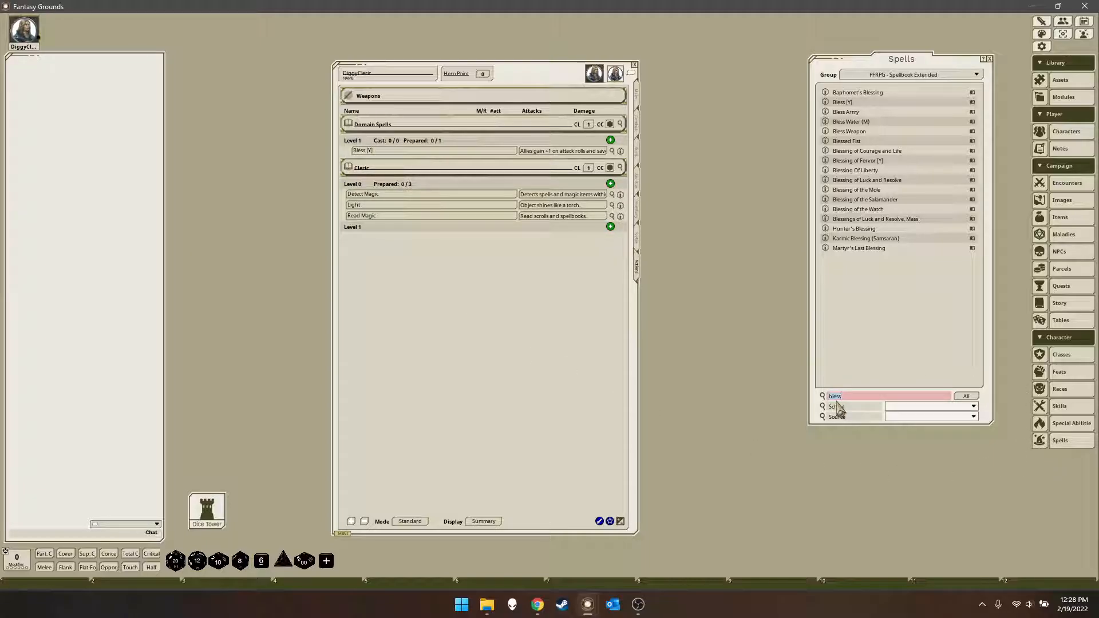
- Search the spell list for "doom" and "hide", adding Doom and Hide from Undead to the Cleric class at level 1
key("BackSpace")
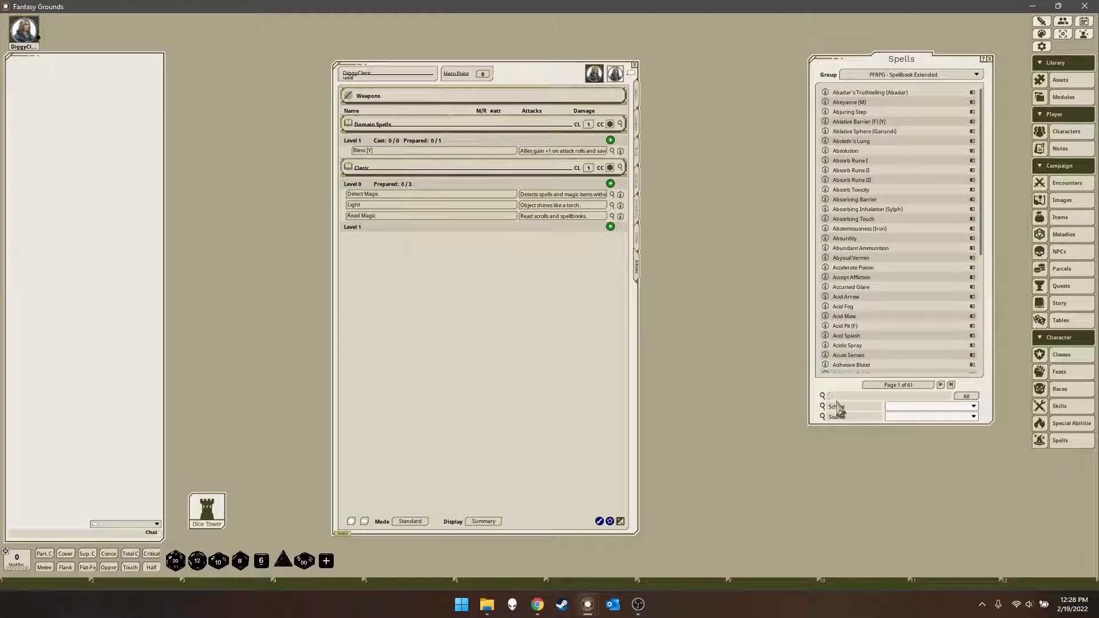
type("doom")
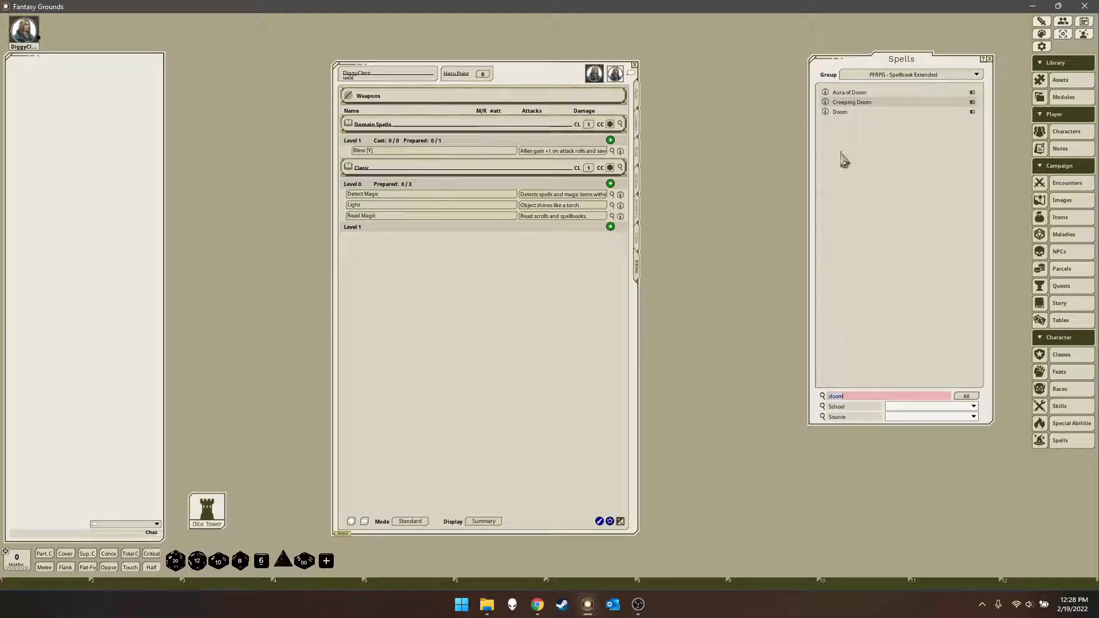
left_click_drag(835, 117, 384, 232)
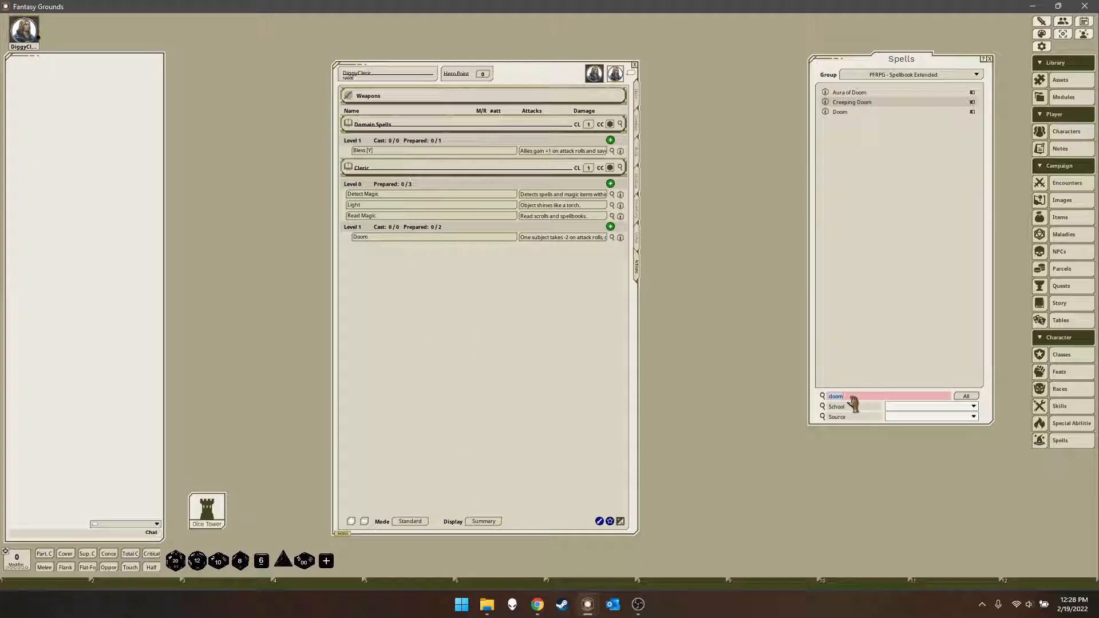
key("BackSpace")
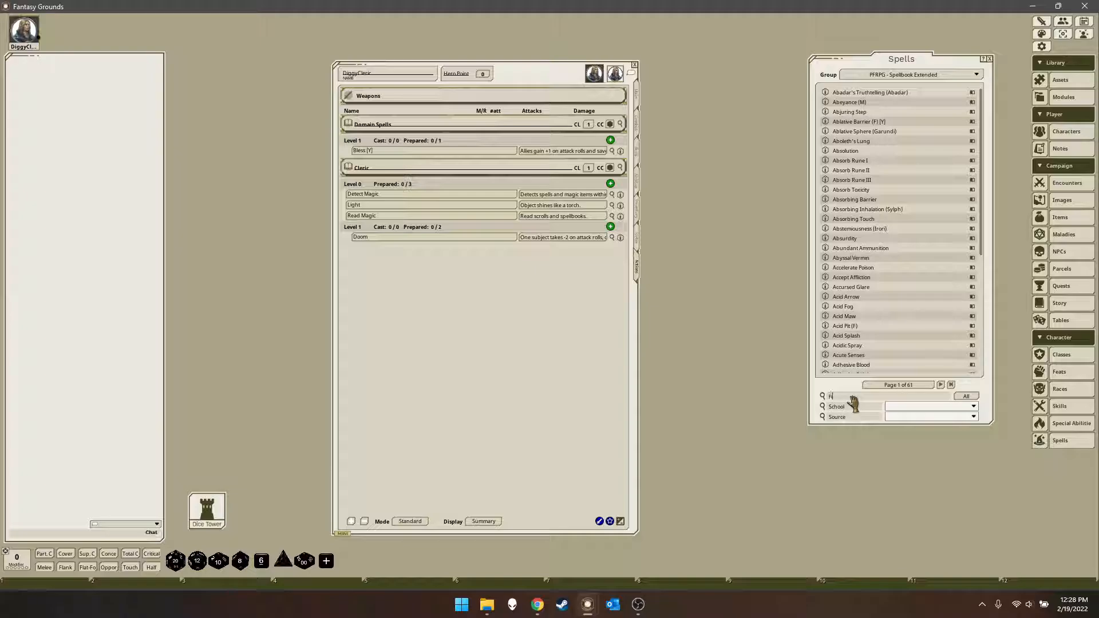
type("hide")
key("Return")
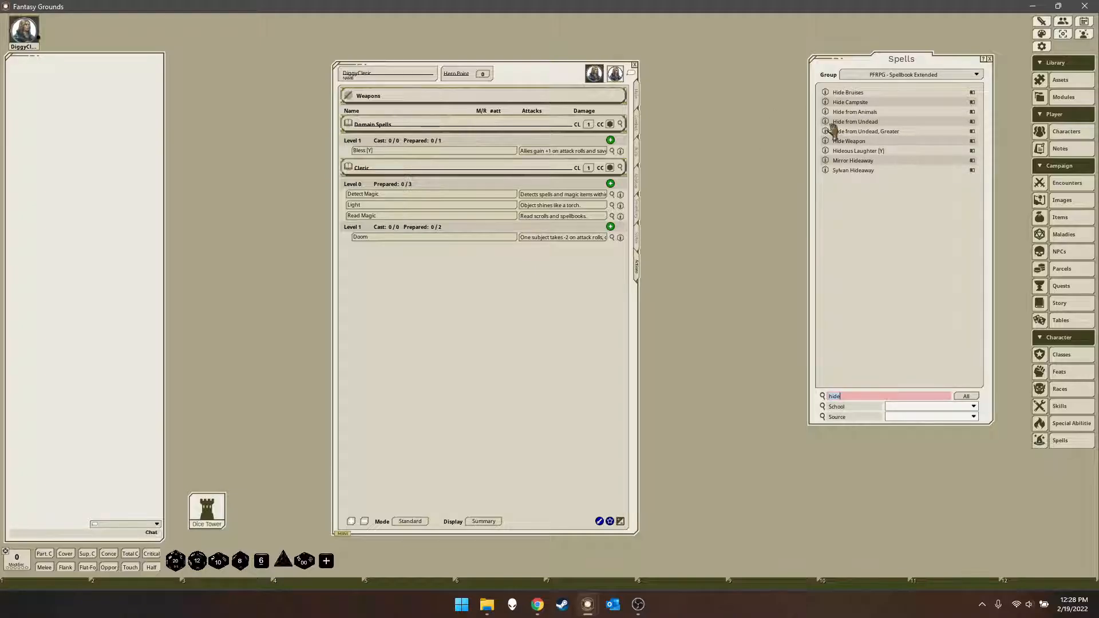
left_click_drag(825, 122, 457, 230)
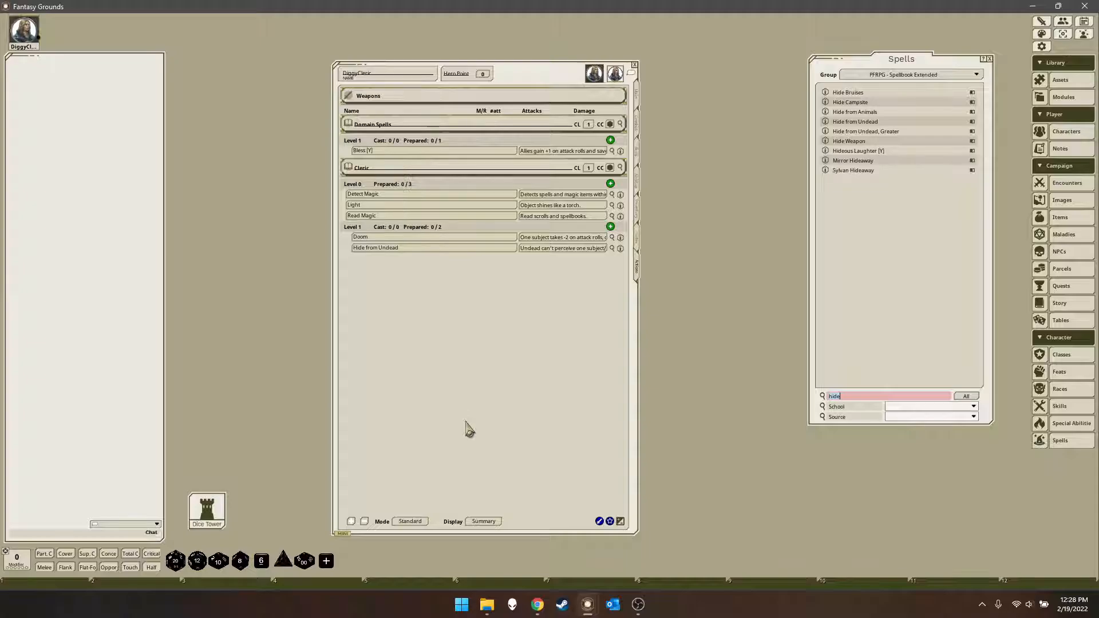
- In Preparation mode, prepare one use each of Detect Magic, Light, Read Magic, Bless, Doom and Hide from Undead
left_click(410, 520)
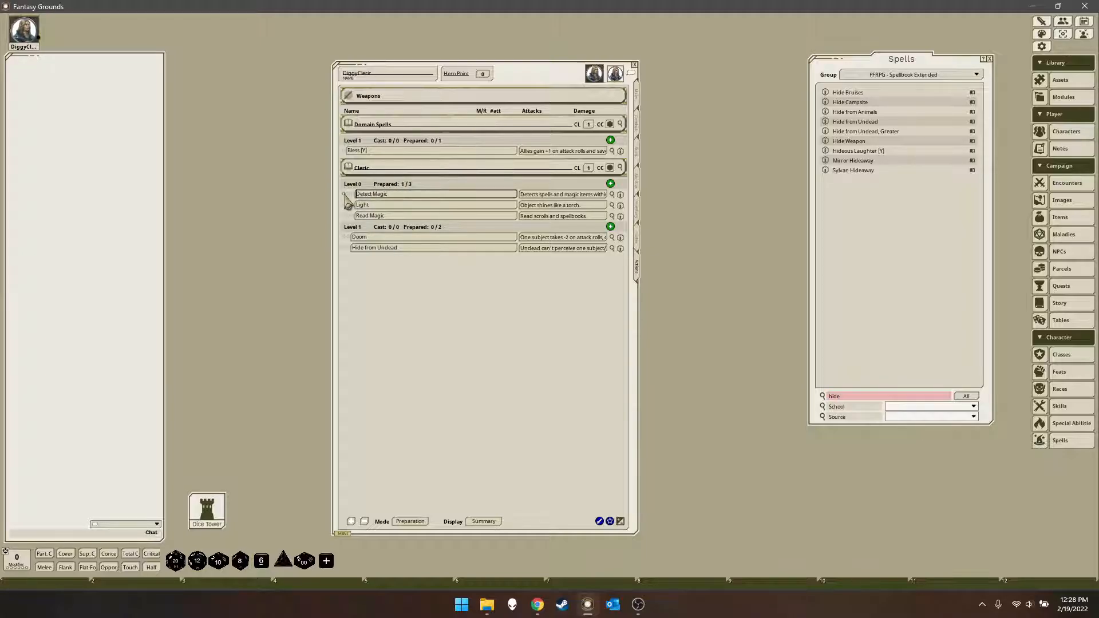
left_click(344, 205)
left_click(344, 216)
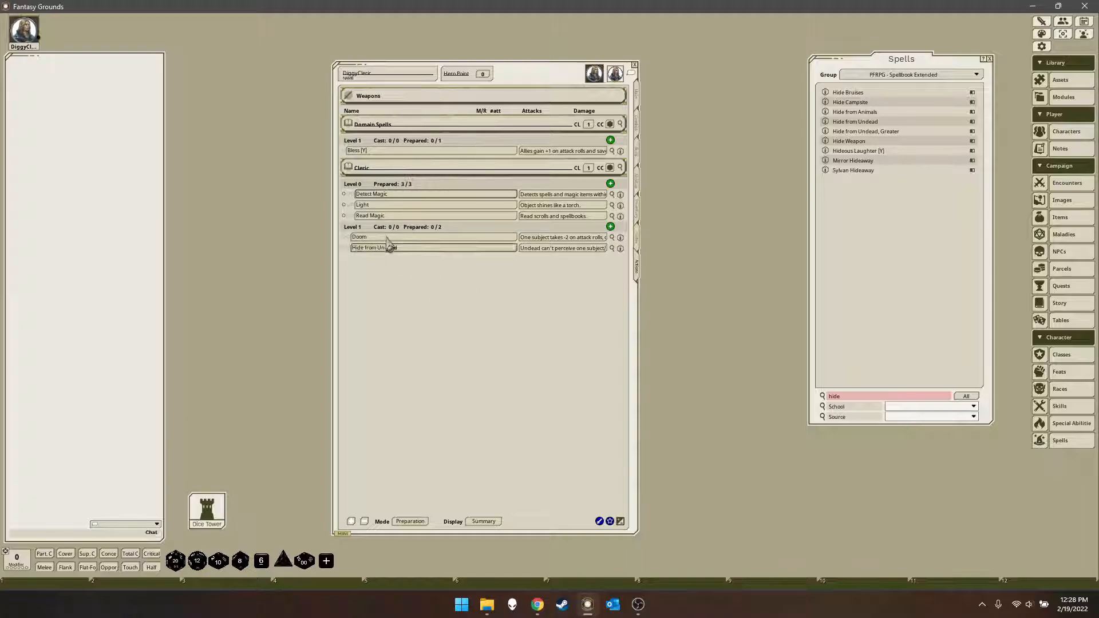
left_click(345, 151)
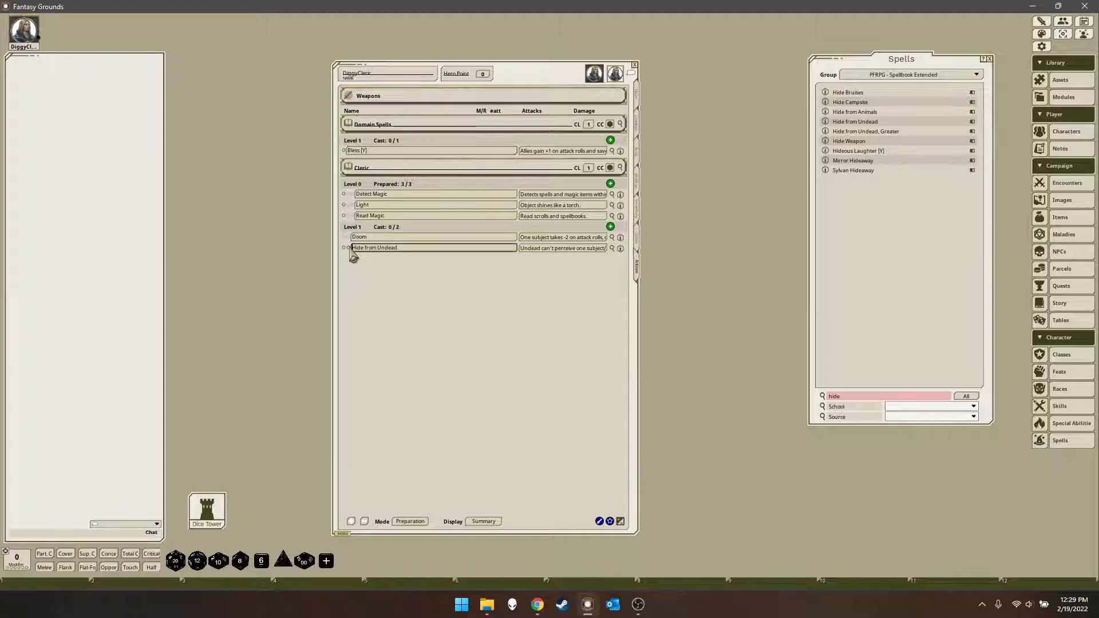
left_click(347, 247)
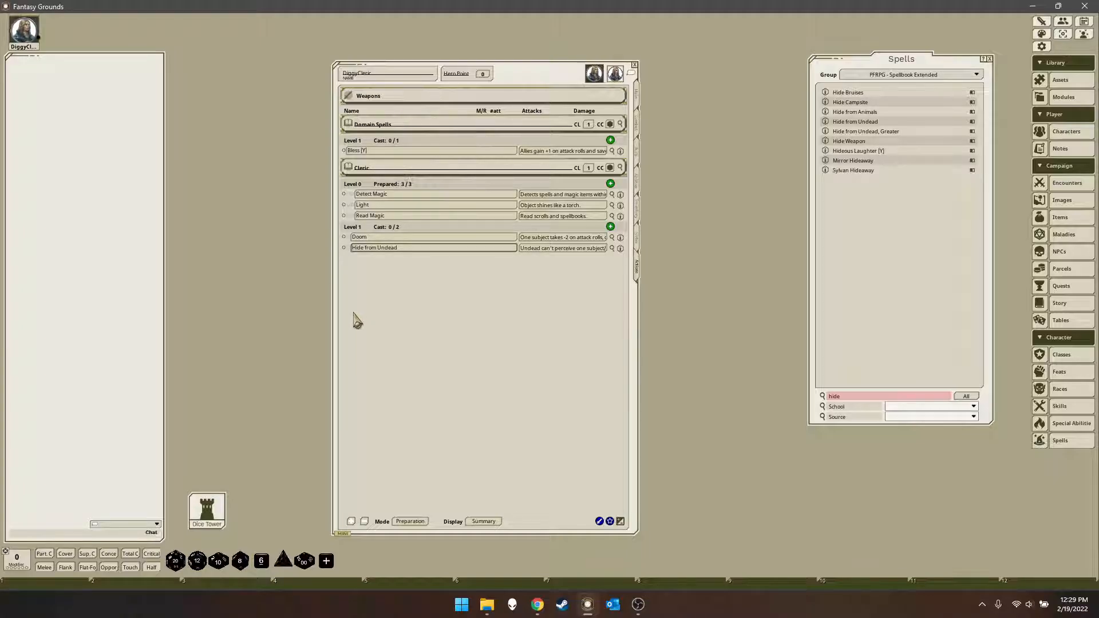
left_click(353, 247)
- Set the actions page to Combat mode, compare the Summary and Actions displays, and leave it on Actions
left_click(410, 521)
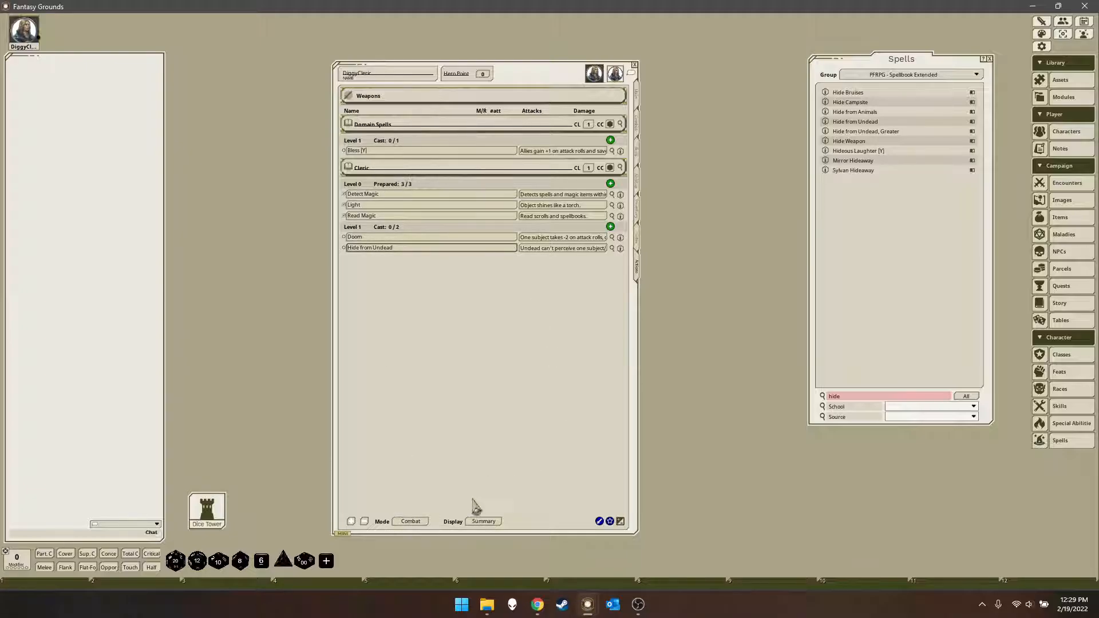
left_click(491, 522)
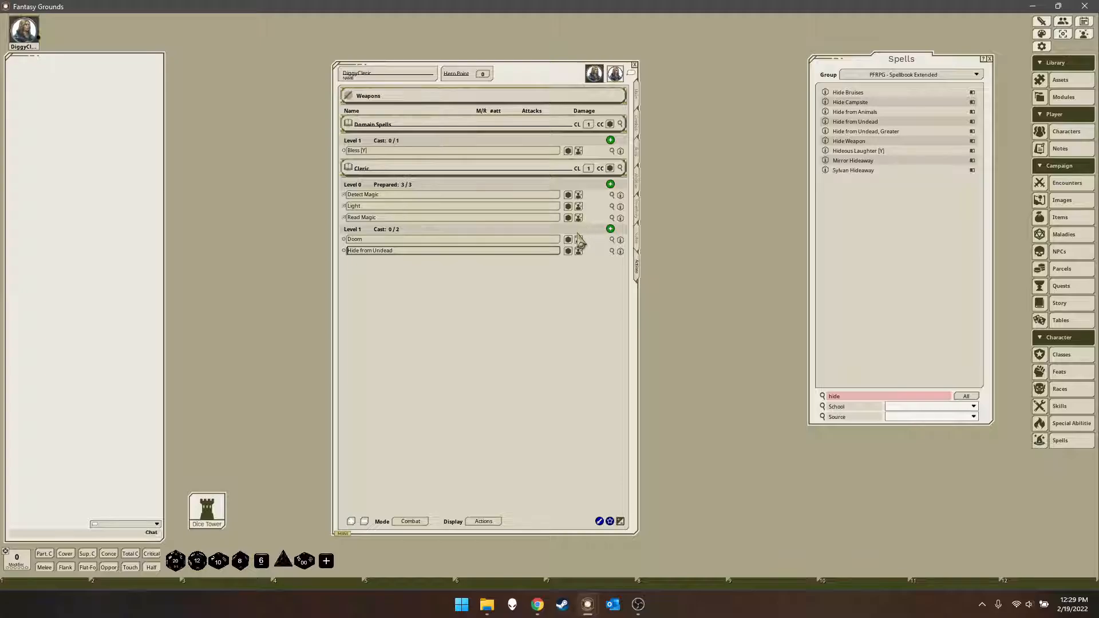
left_click(484, 522)
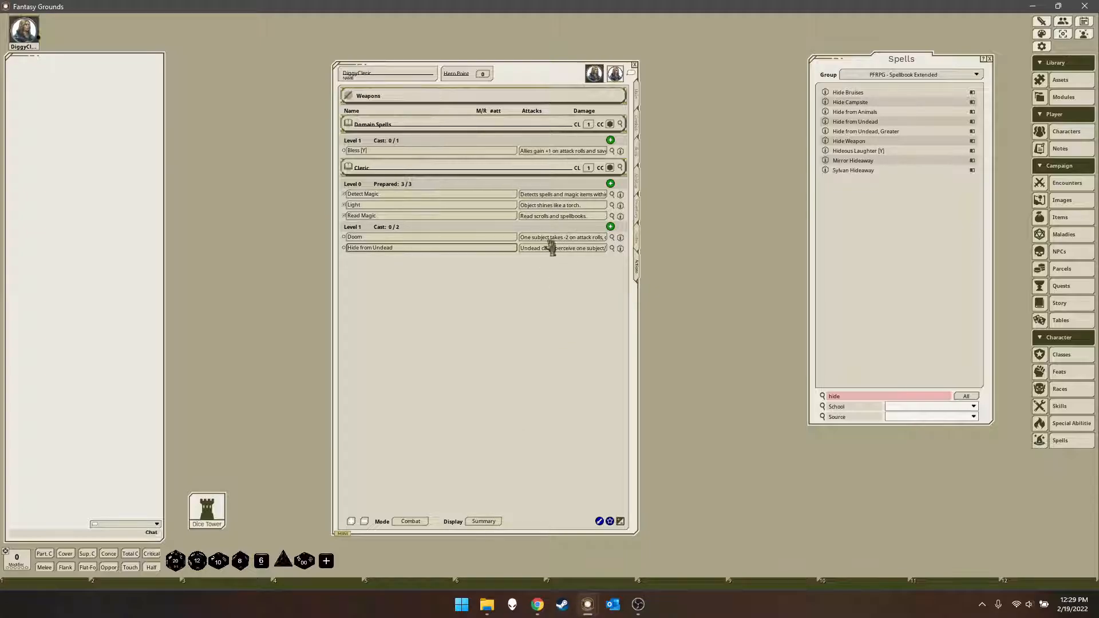
left_click(494, 522)
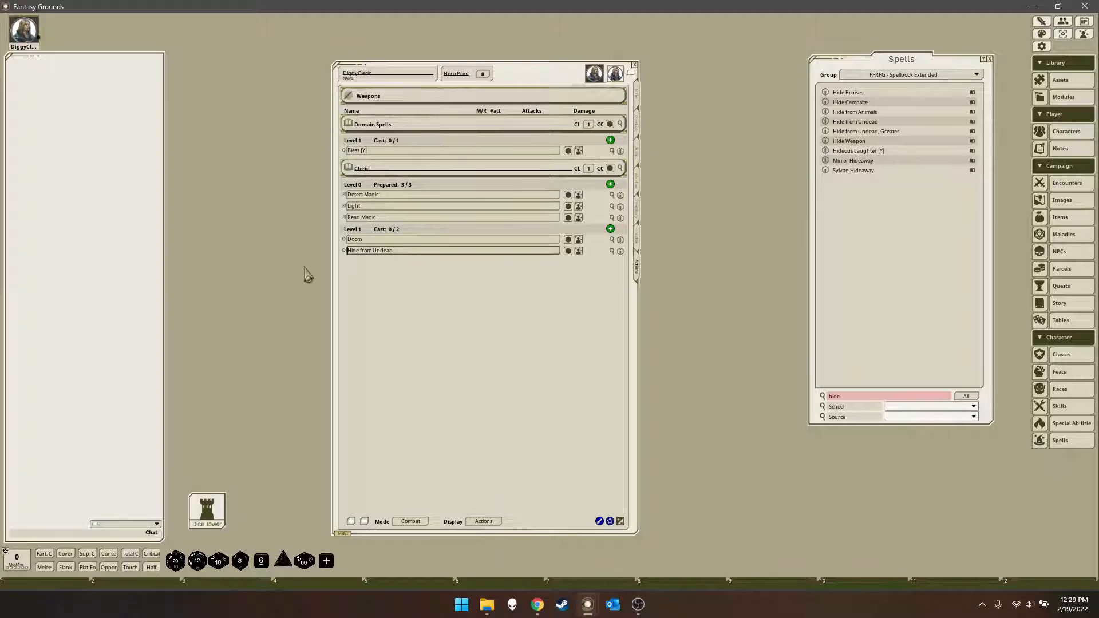
- Examine the spell slots, base DC and ability settings of the Cleric and Domain Spells classes, and collapse both again
left_click(622, 172)
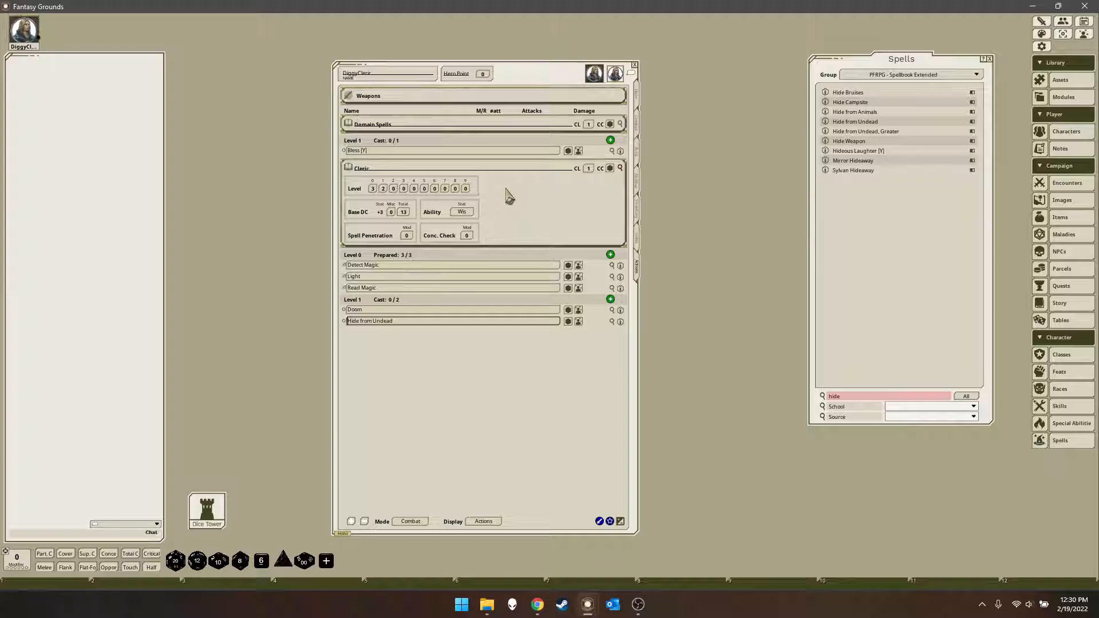
left_click(620, 168)
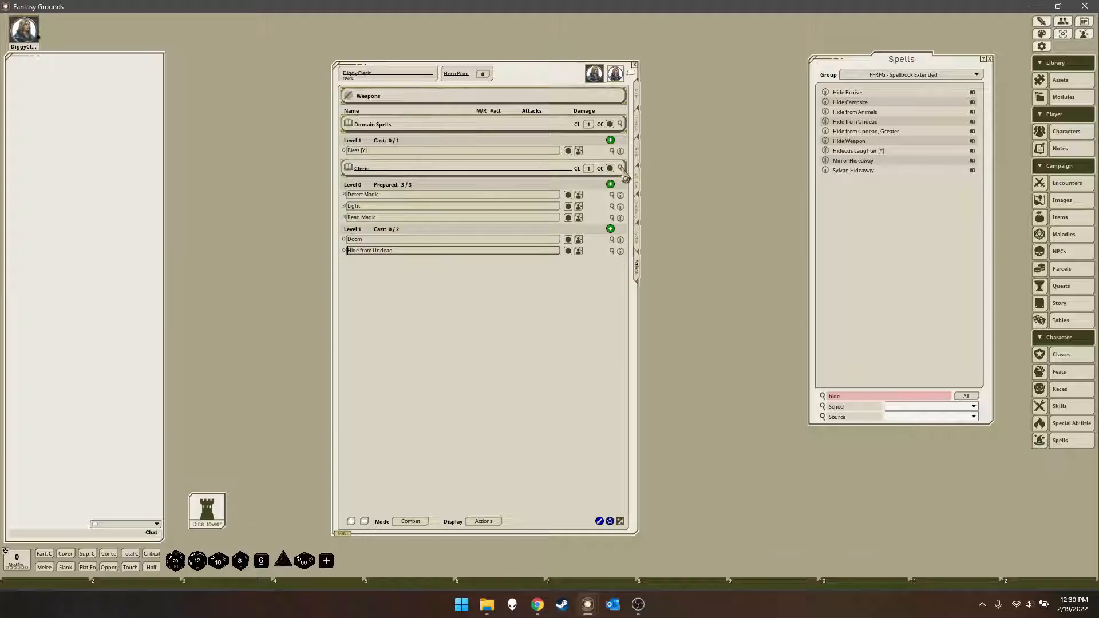
left_click(620, 124)
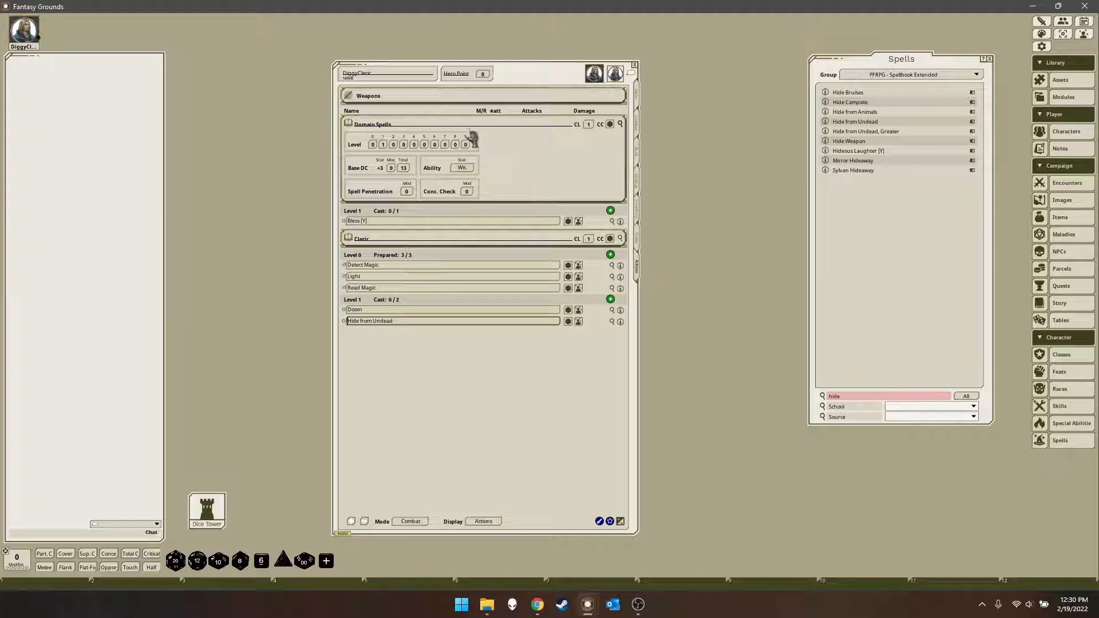
left_click(620, 126)
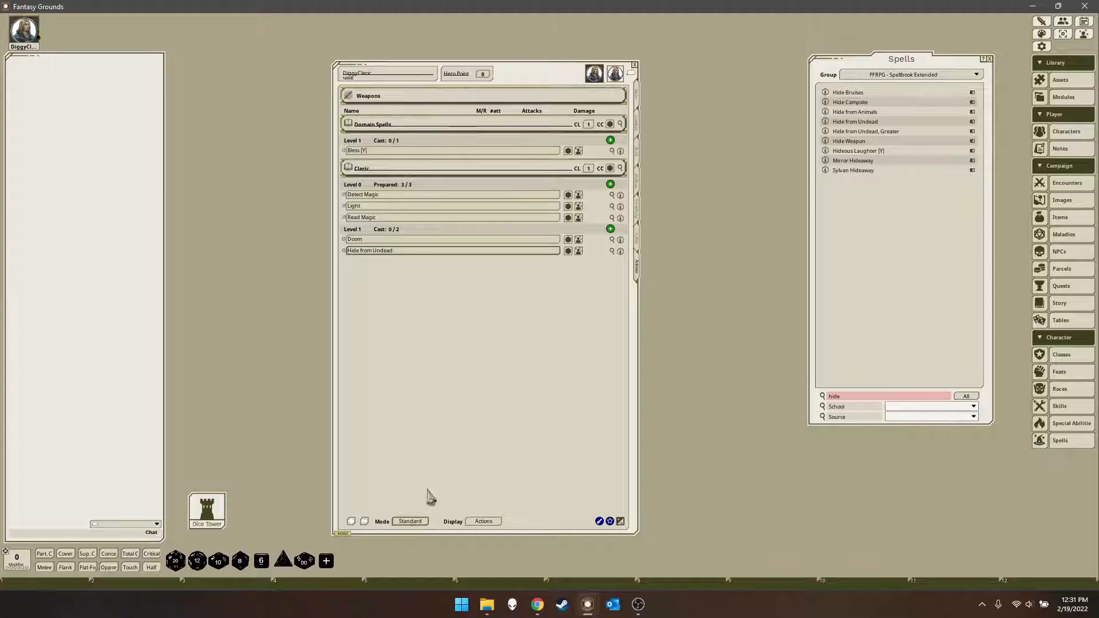
- Switch to Hero Lab Online and review the cantrips, 1st-level spells and domain spells on the character's Cleric Spellcasting page
left_click(410, 523)
left_click(536, 609)
left_click(578, 566)
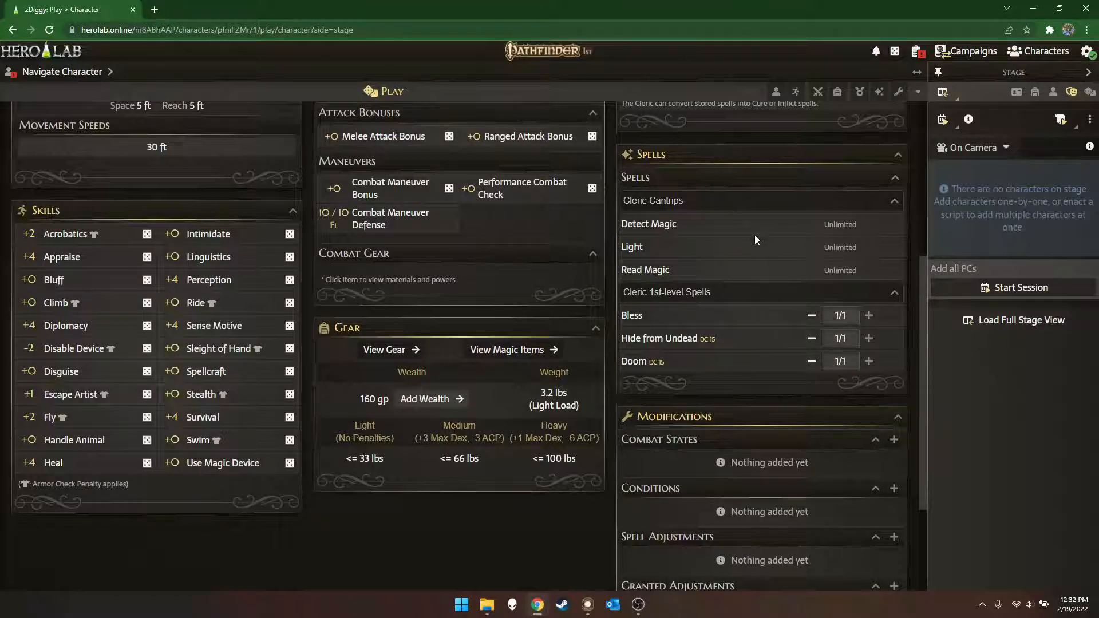
left_click(53, 72)
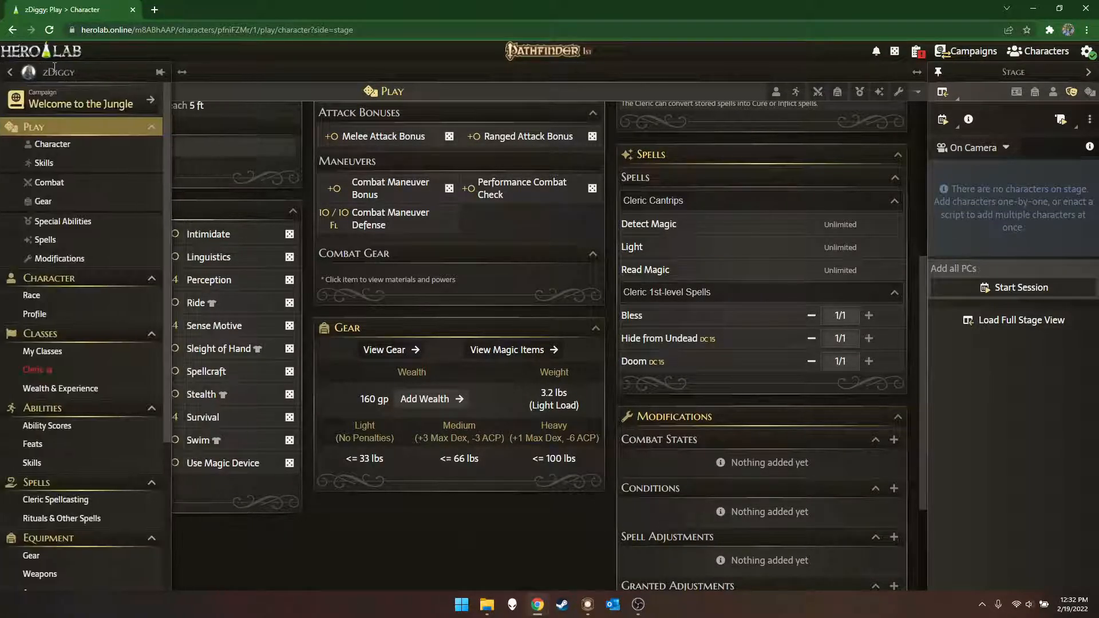
scroll(97, 328, "down", 2)
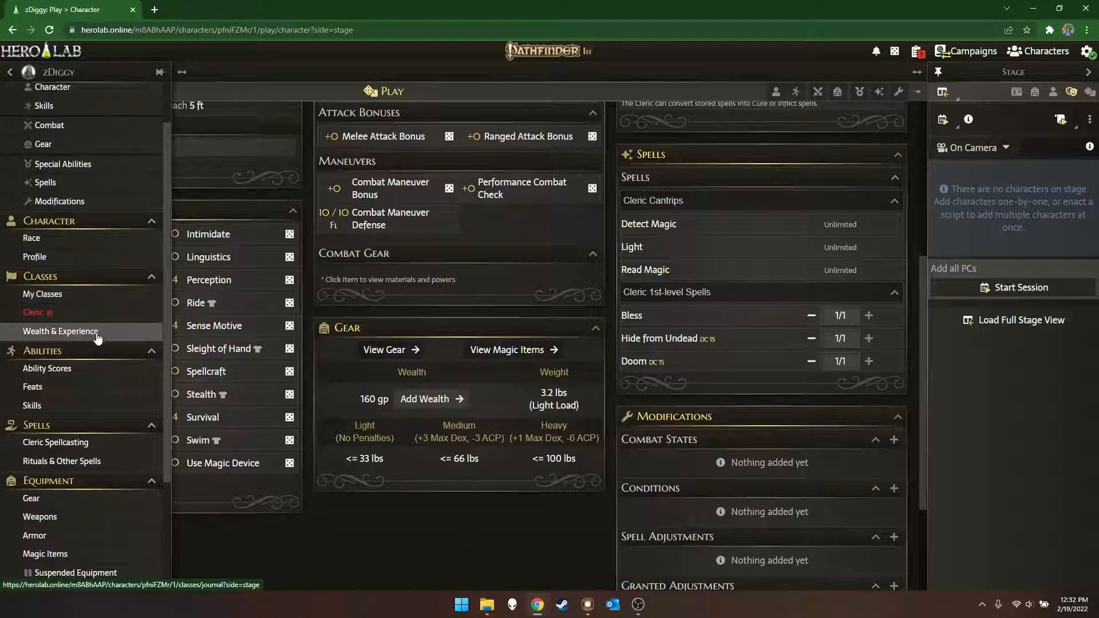
left_click(88, 386)
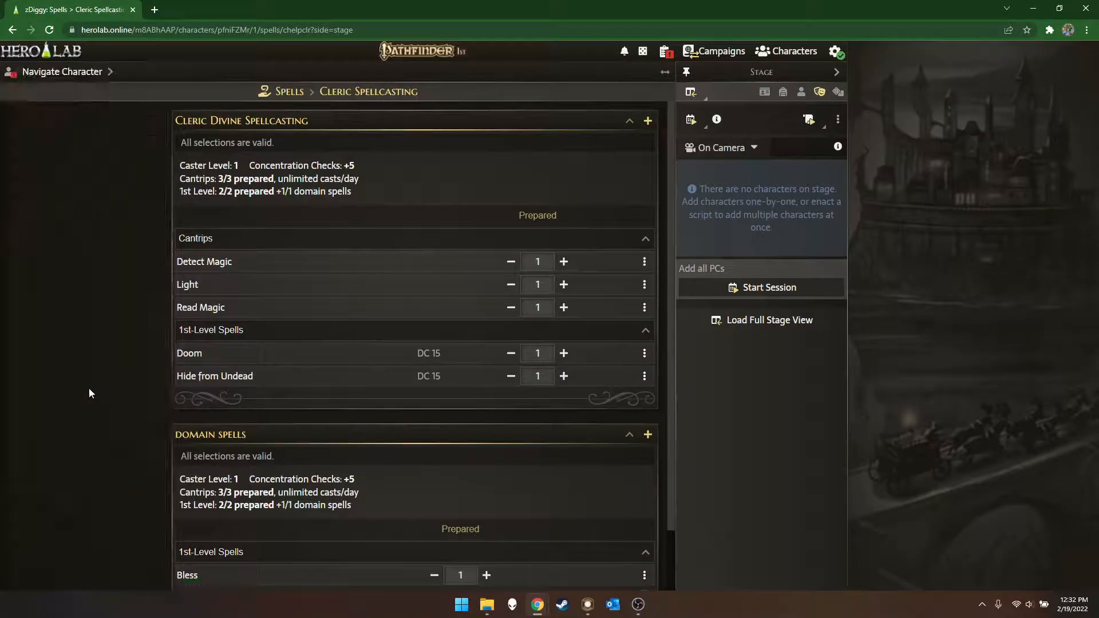
scroll(440, 160, "down", 1)
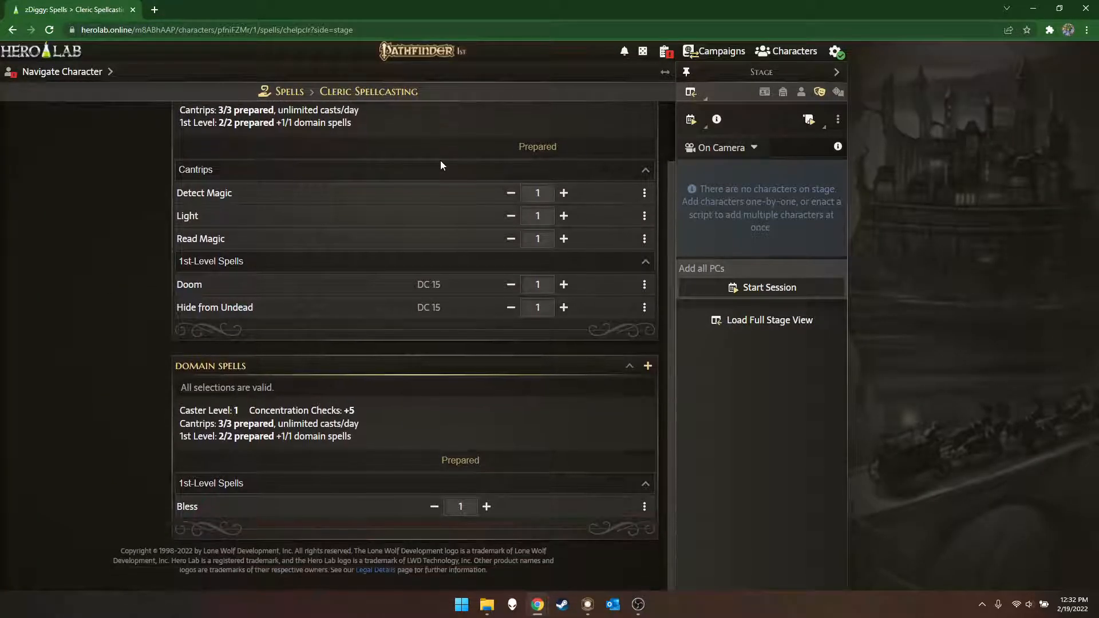
scroll(441, 165, "up", 1)
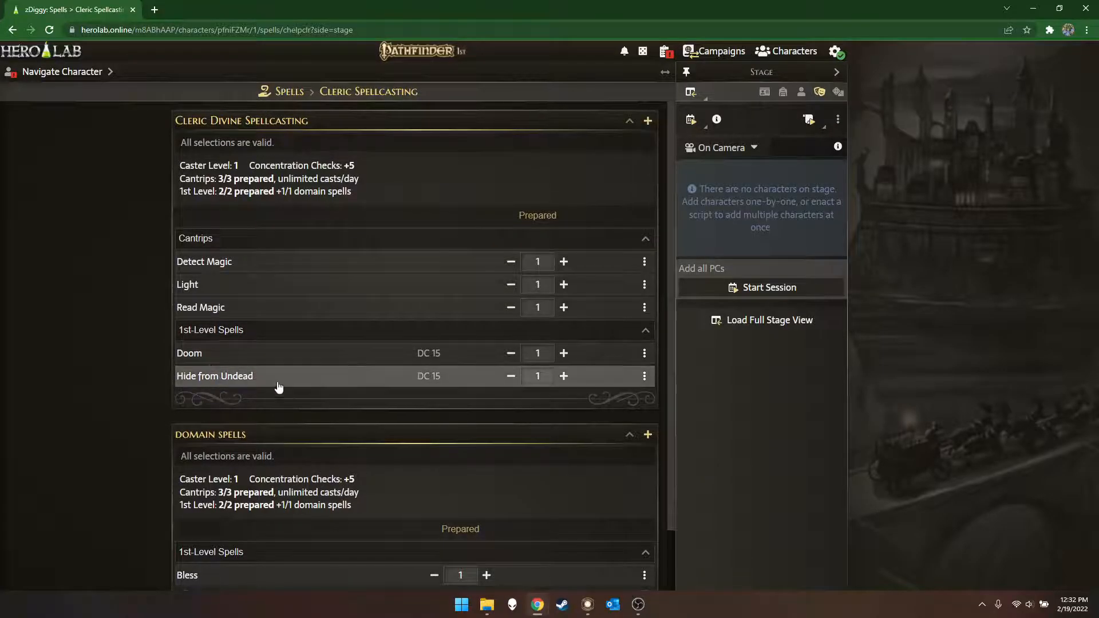
- Open the Cleric Divine Spellcasting selection list and look through the cantrips and 1st-level spells available to the cleric
left_click(648, 119)
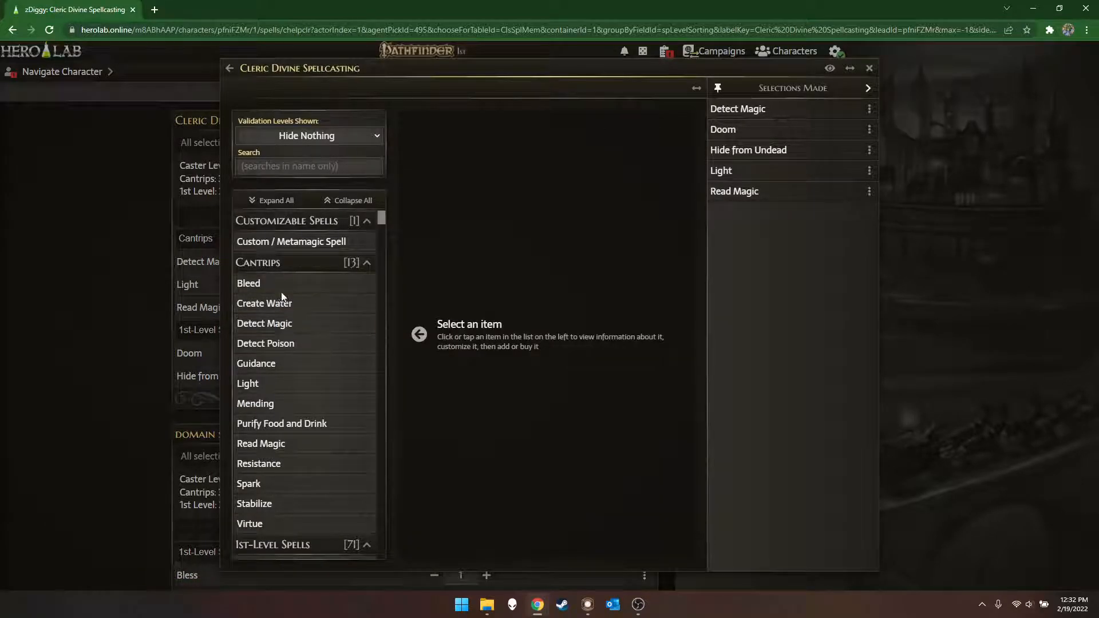
scroll(313, 370, "down", 6)
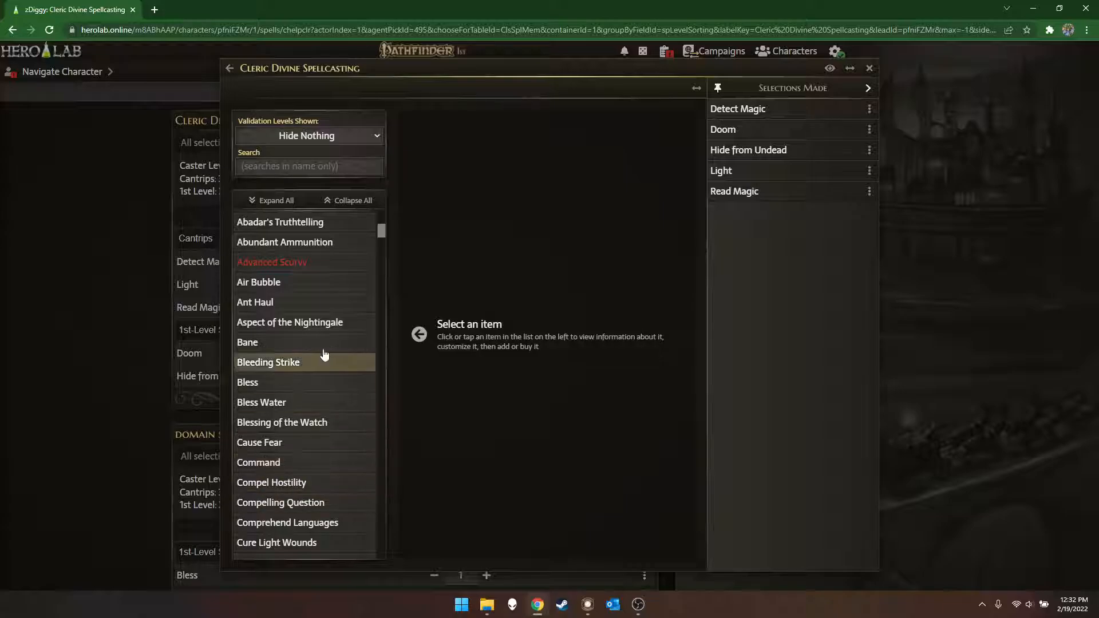
scroll(314, 413, "down", 1)
scroll(315, 413, "down", 1)
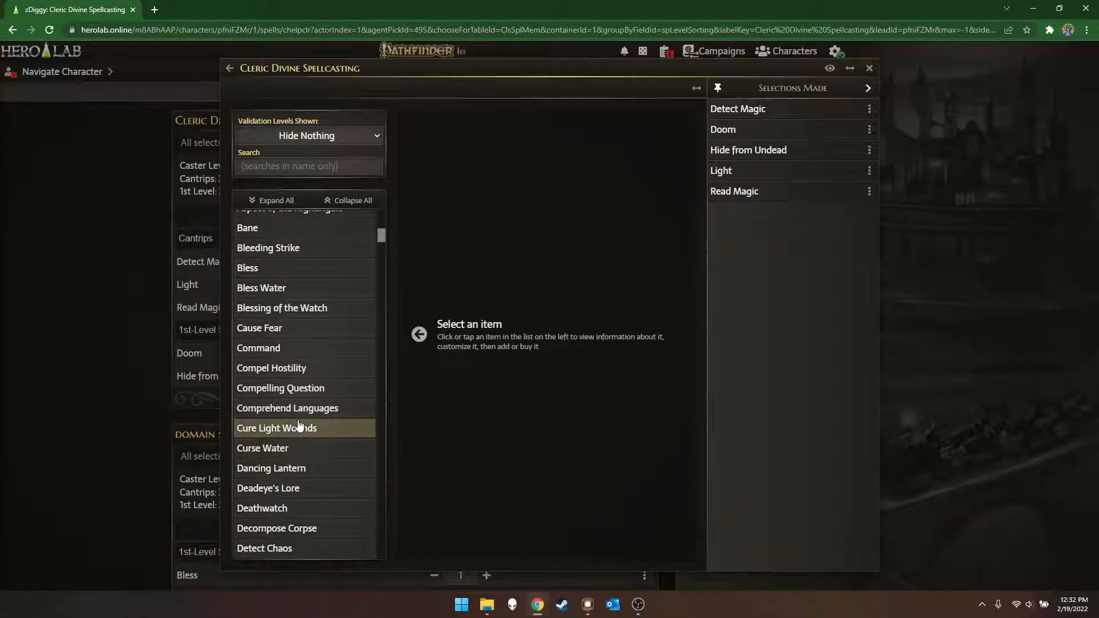
scroll(298, 424, "down", 4)
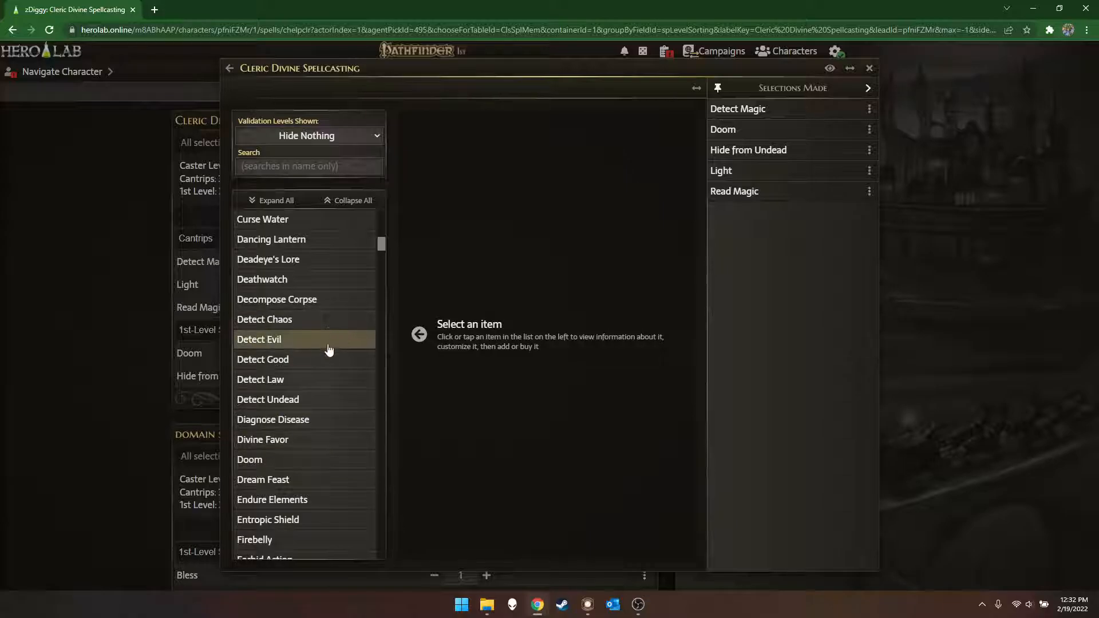
scroll(326, 385, "up", 4)
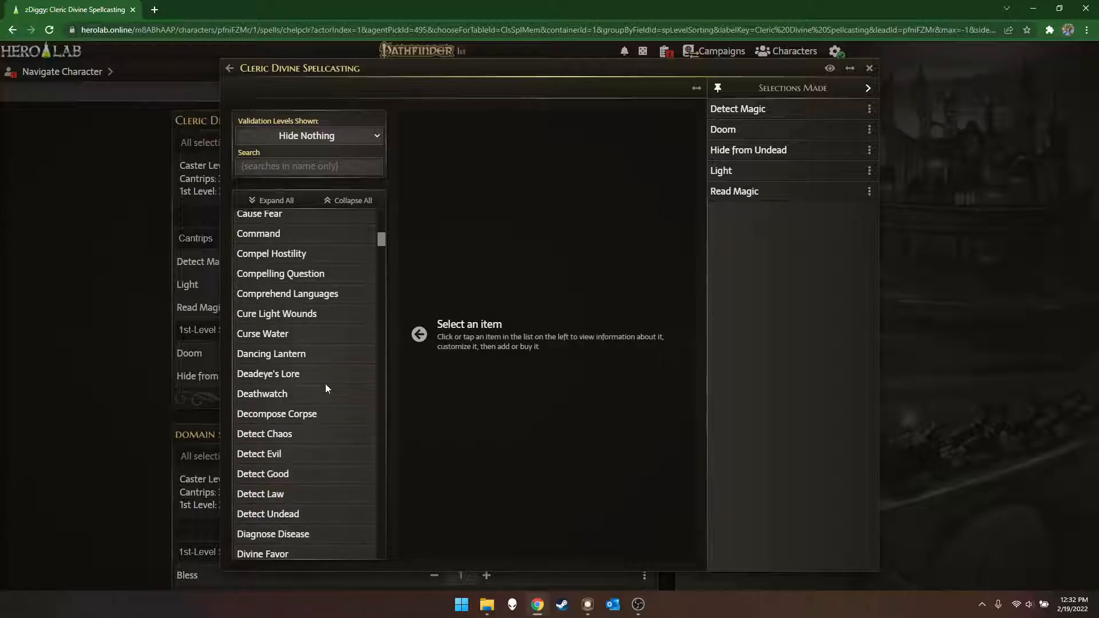
scroll(326, 389, "up", 5)
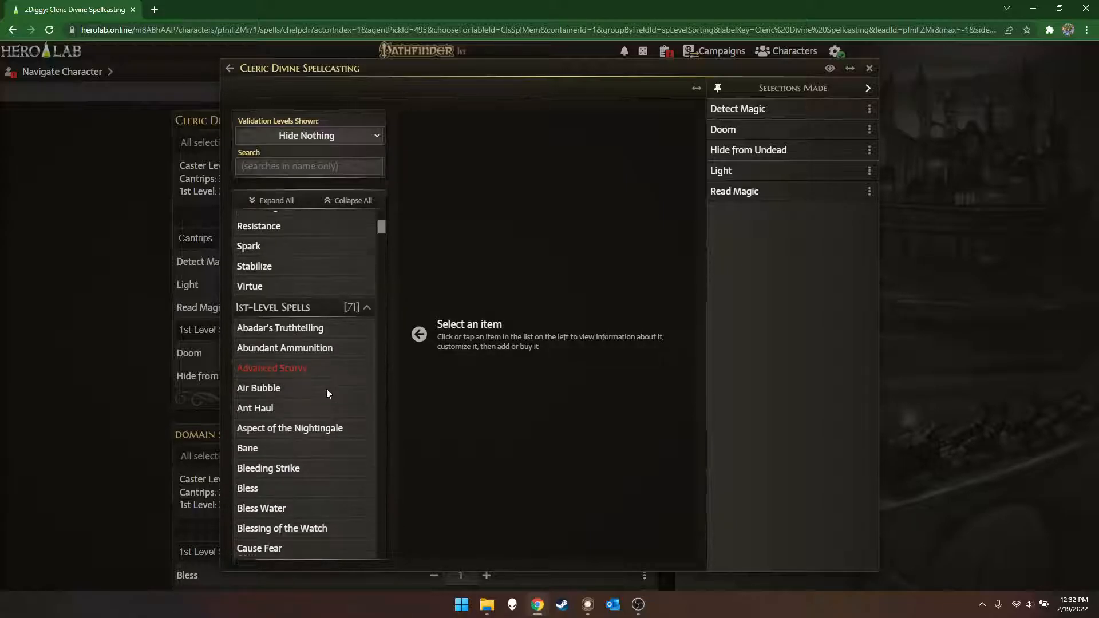
scroll(327, 392, "down", 3)
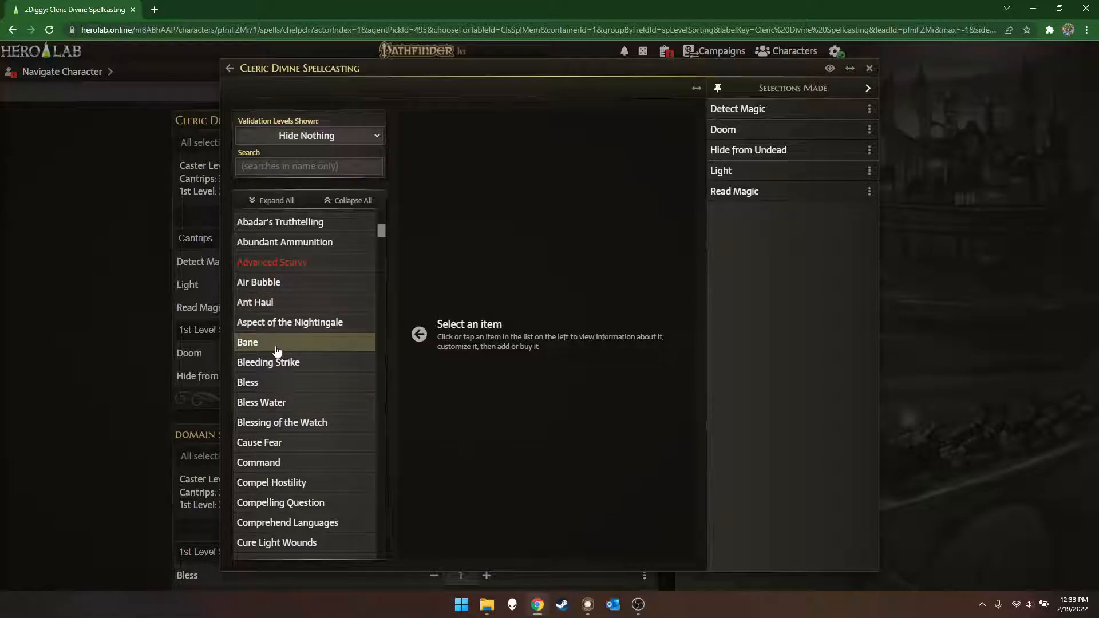
- Return to Fantasy Grounds, search the spell list for "ant" and add Ant Haul to the Cleric class at level 1
left_click(1040, 14)
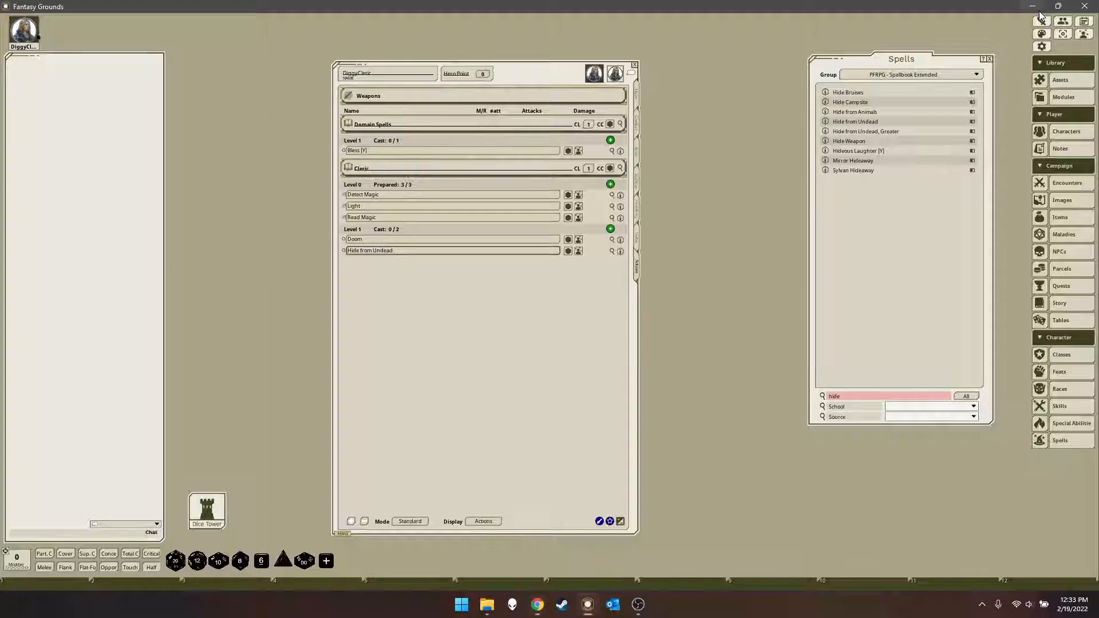
left_click(849, 396)
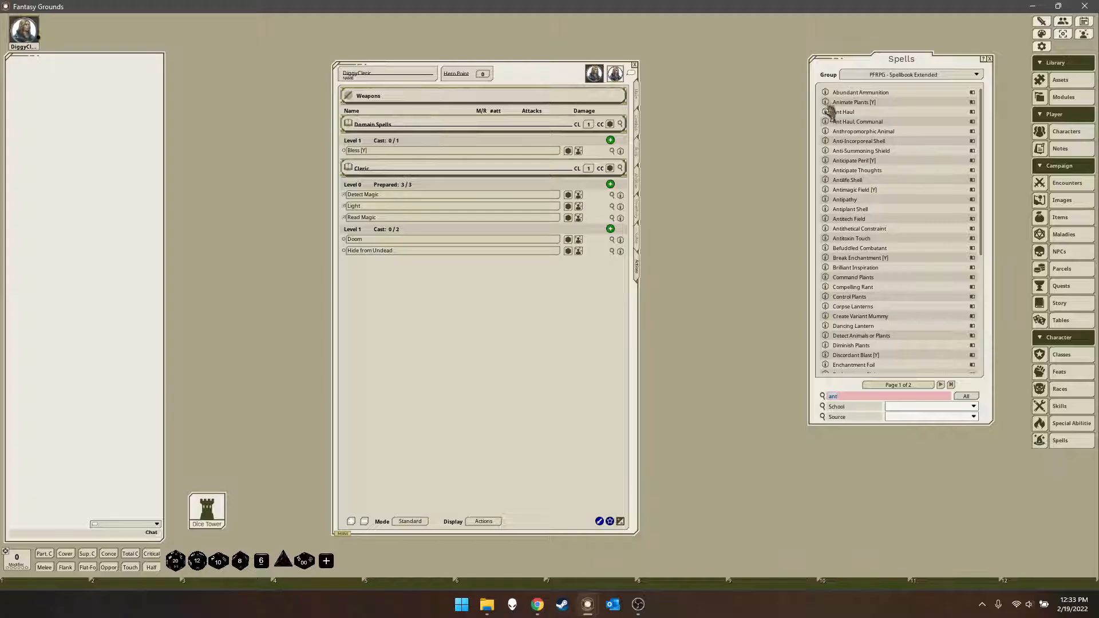
left_click_drag(826, 114, 413, 237)
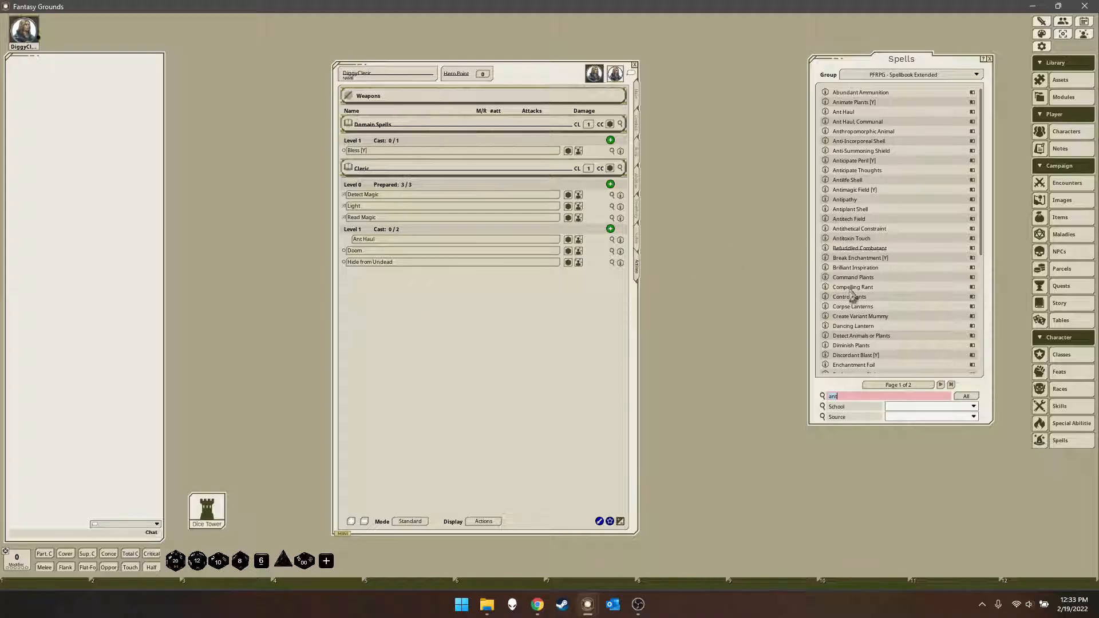
- Search the spell list for "bless" and "cure", adding Bless and Cure Light Wounds to the Cleric class at level 1
left_click(843, 395)
type("bless")
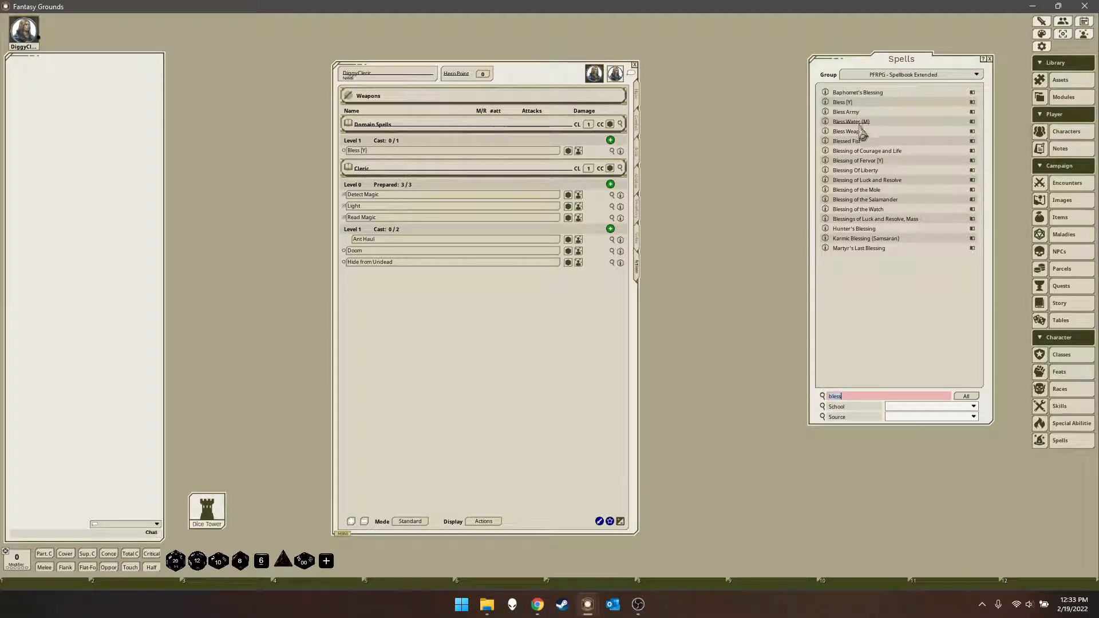
left_click_drag(825, 103, 377, 232)
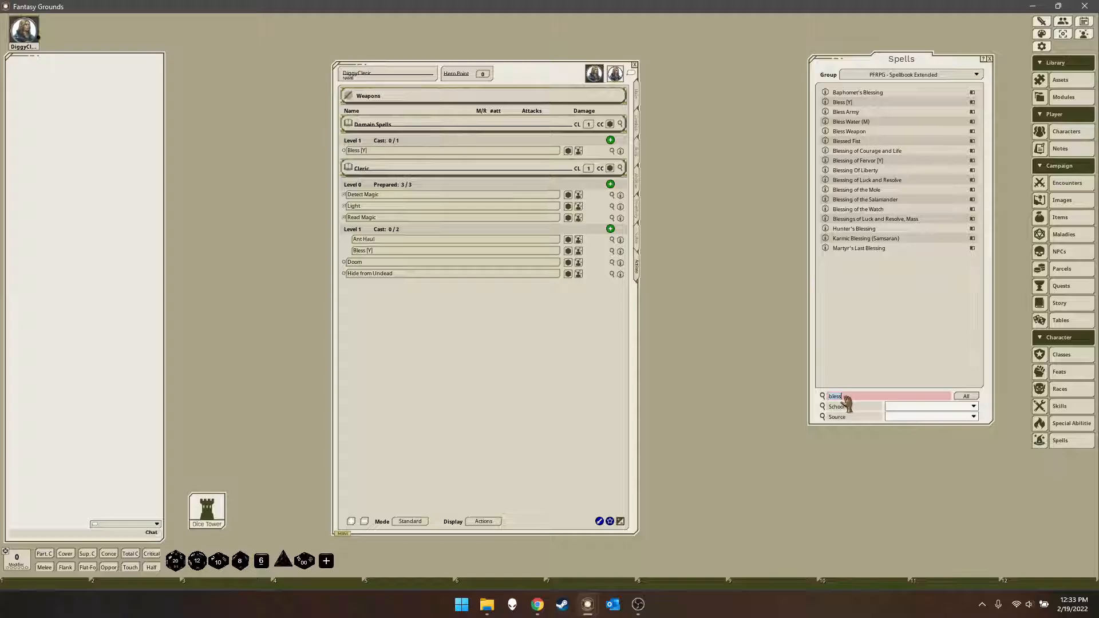
key("BackSpace")
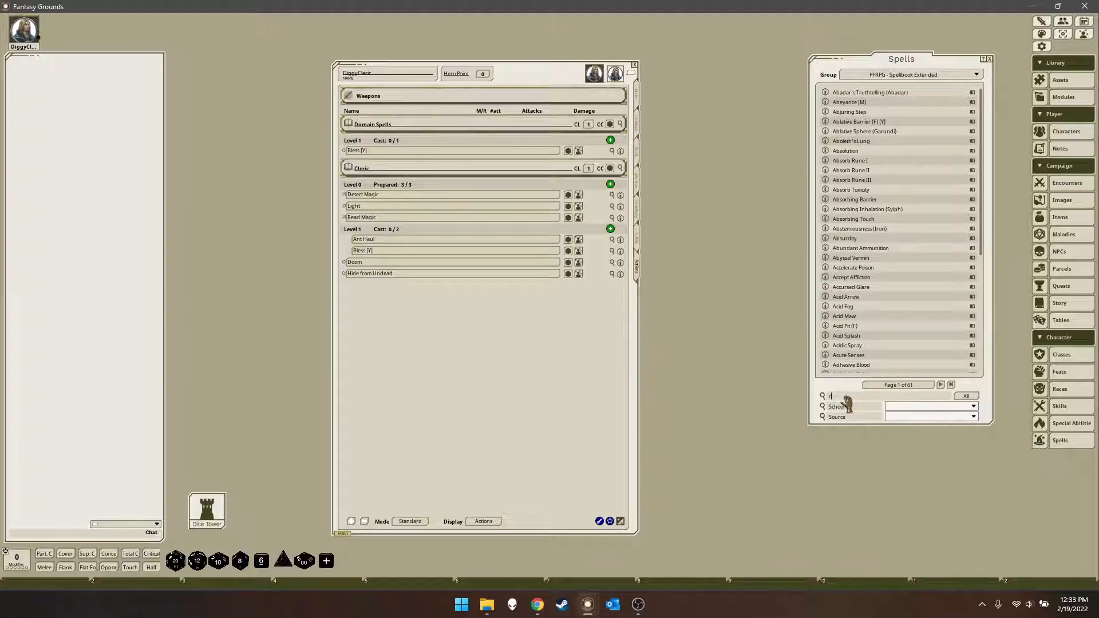
key("Return")
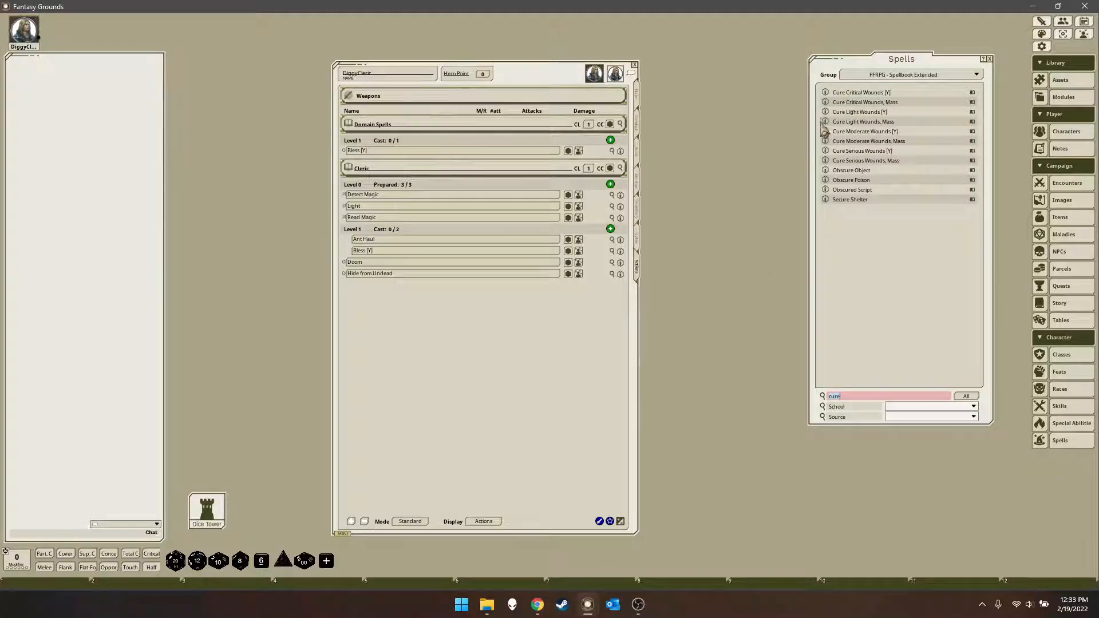
left_click_drag(826, 115, 405, 232)
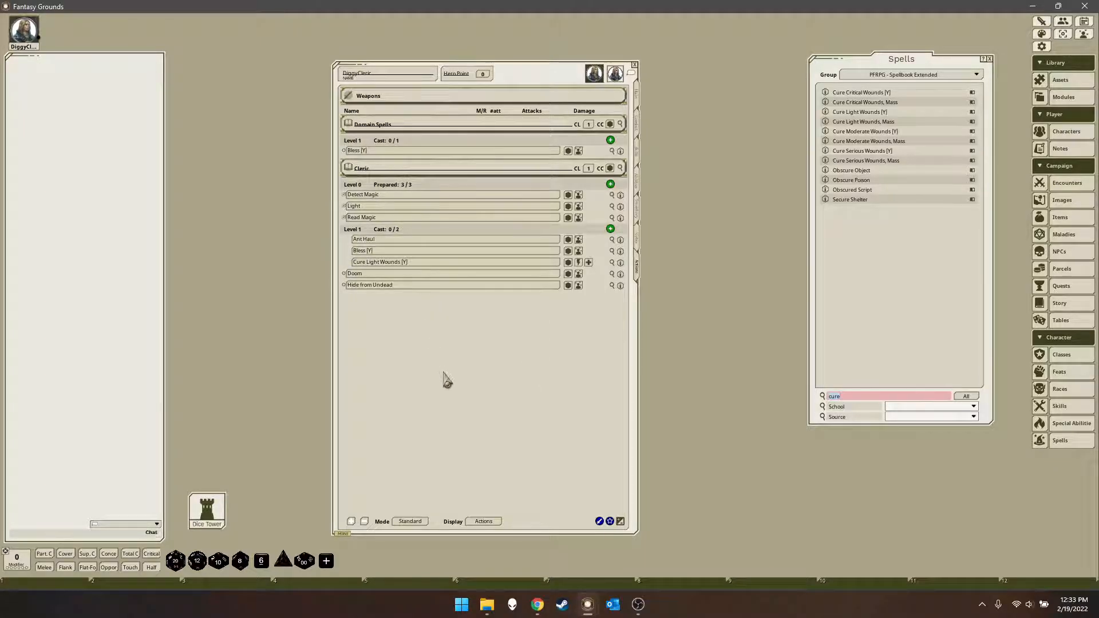
- In Preparation mode, replace the prepared Doom and Hide from Undead with one use each of Ant Haul and Bless in the Cleric class
left_click(410, 521)
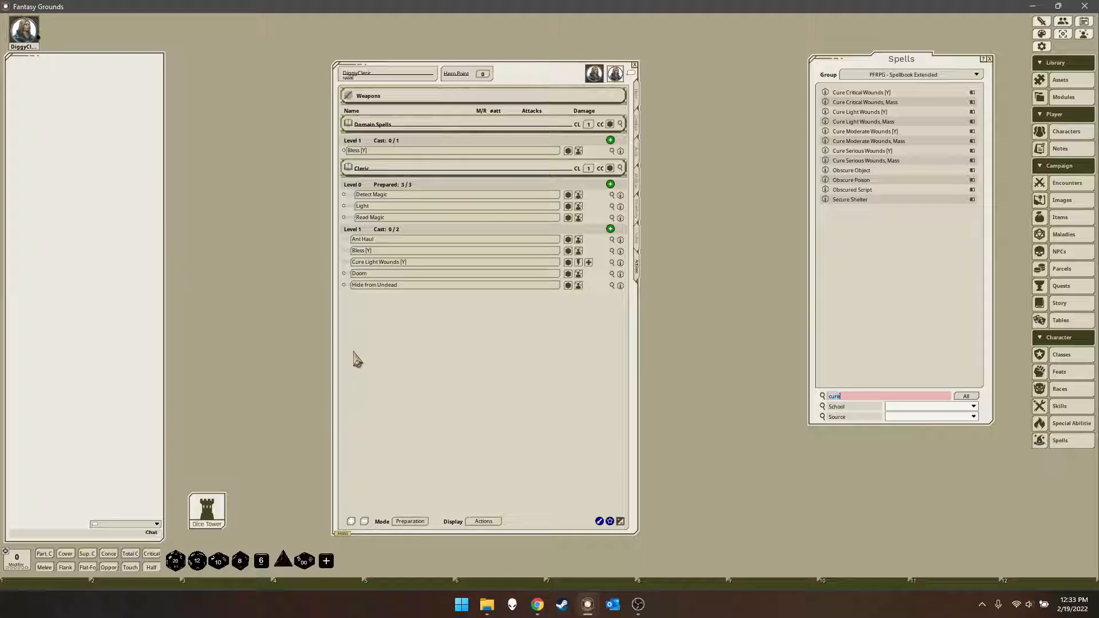
left_click(344, 274)
left_click(343, 250)
left_click(349, 251)
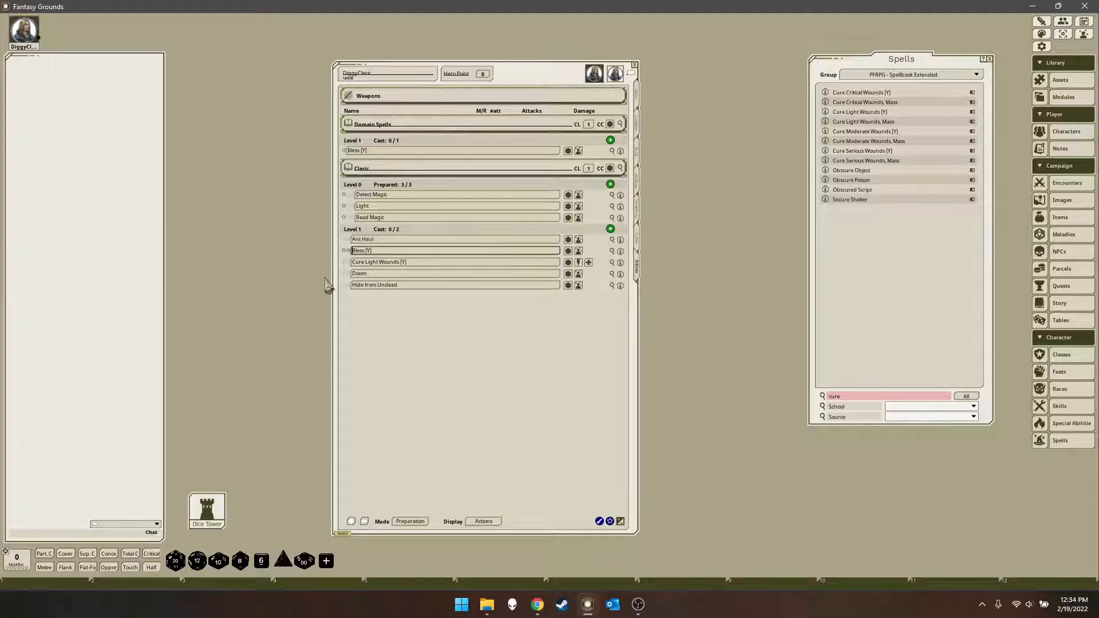
left_click(344, 251)
left_click(345, 250)
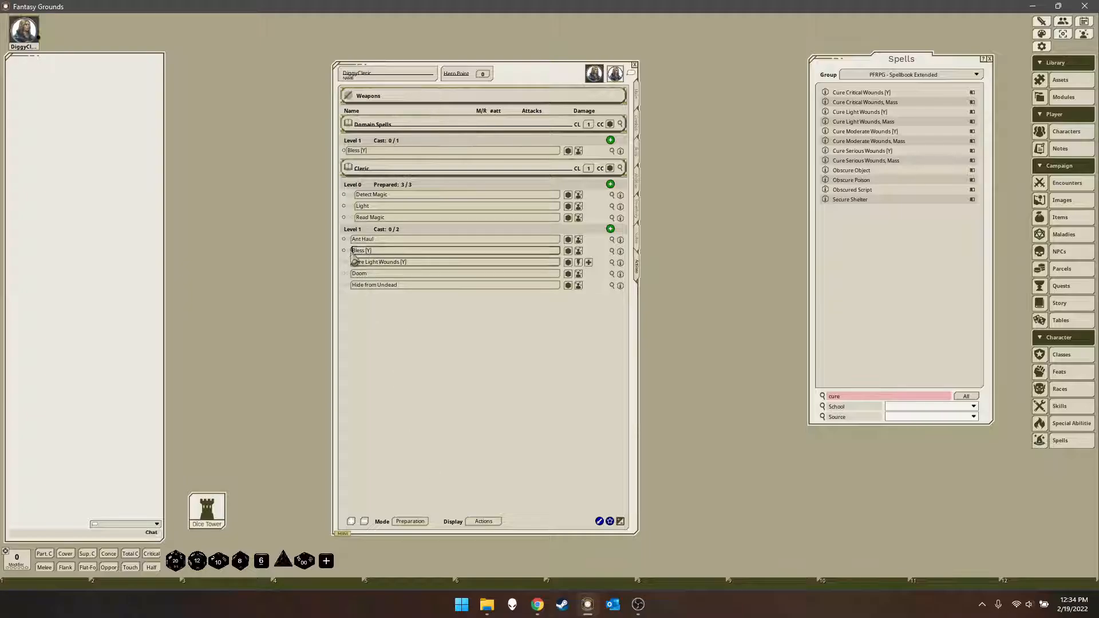
- Compare how the Combat, Standard and Preparation modes list the cleric's spells, and leave the actions page on Combat
left_click(410, 521)
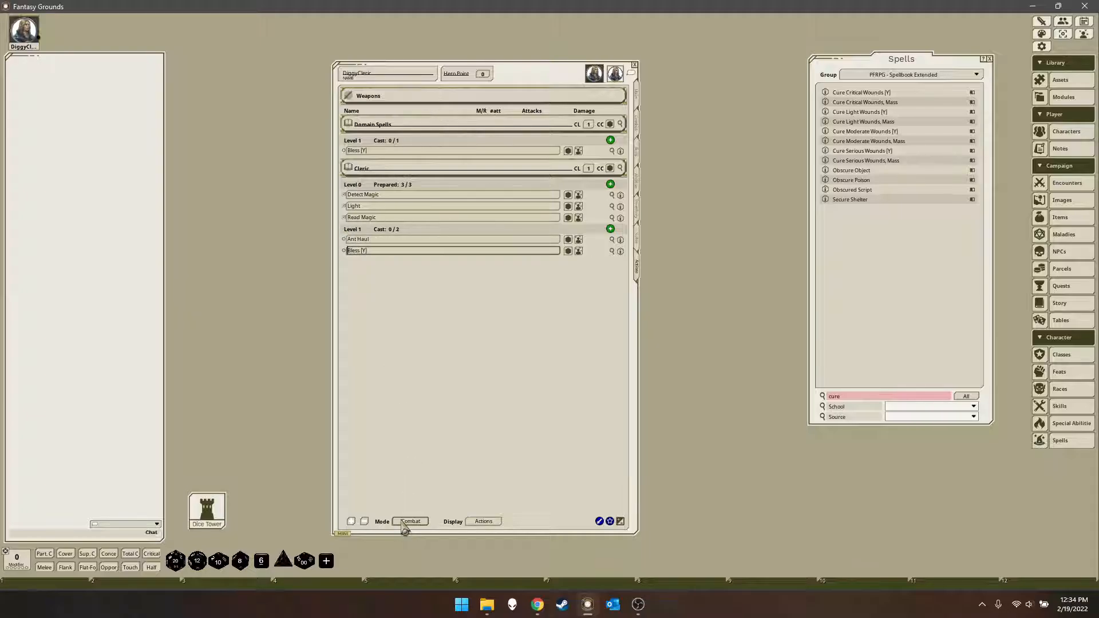
left_click(410, 521)
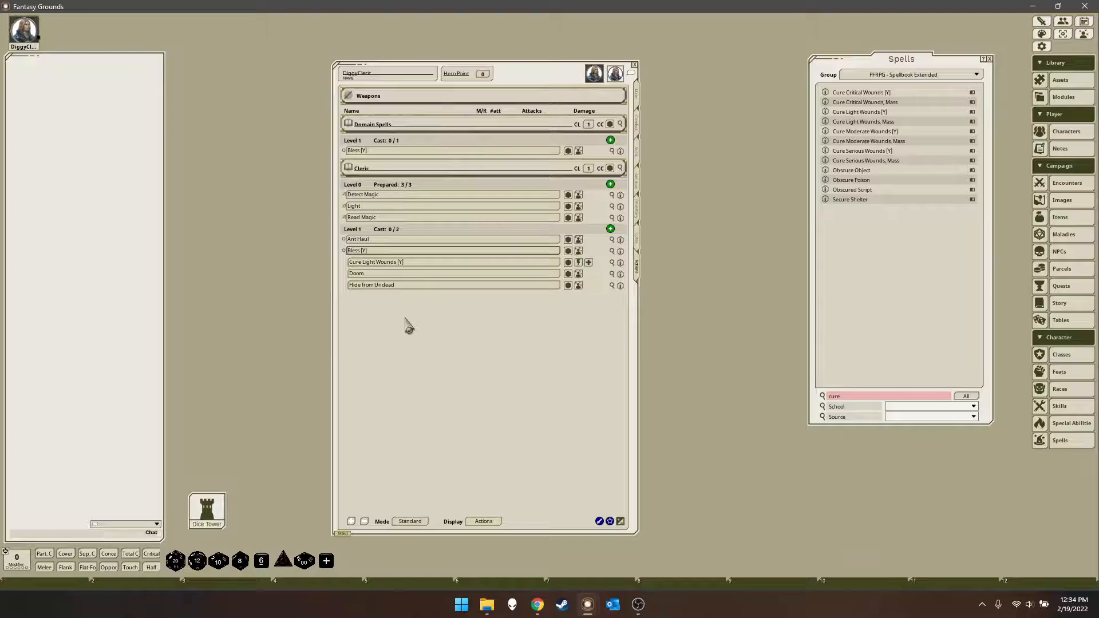
left_click(406, 521)
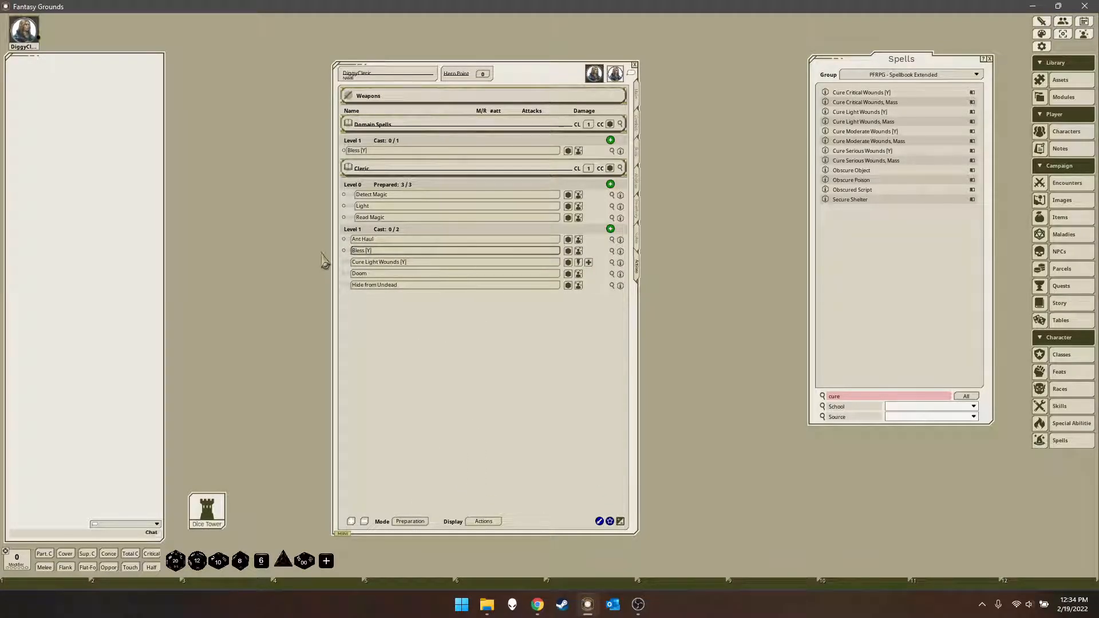
left_click(411, 522)
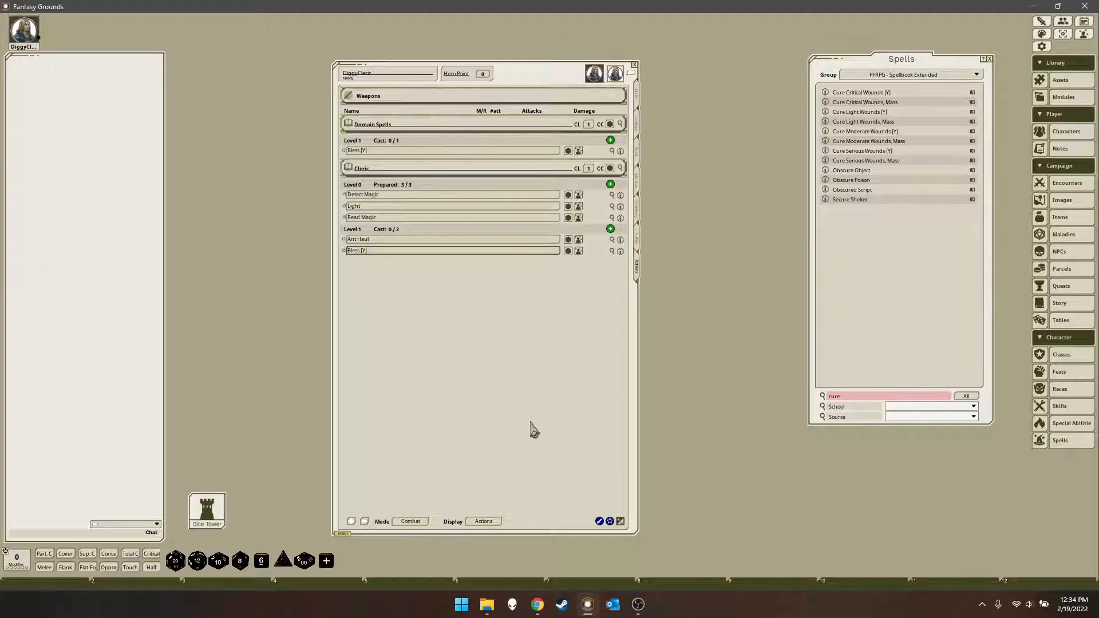